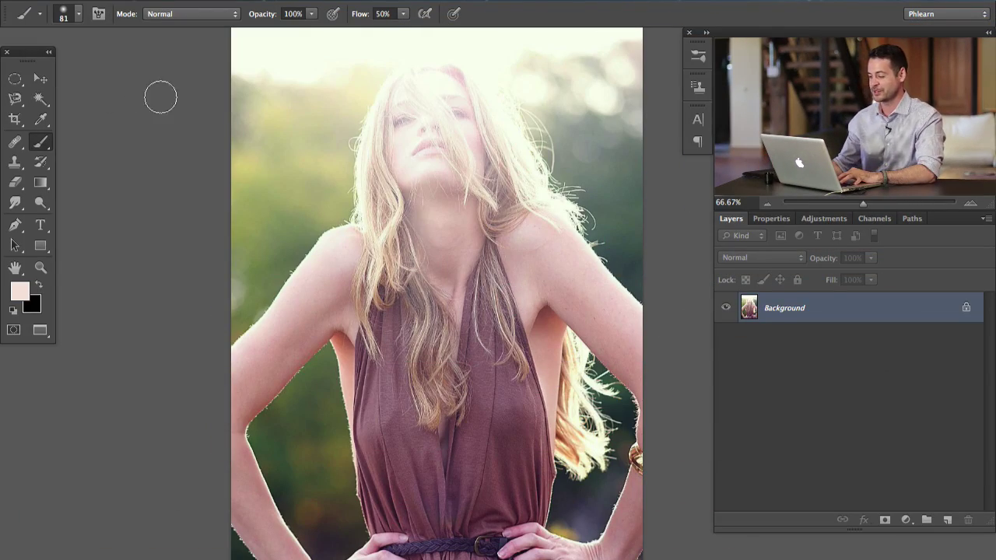
Examine the portrait's arm edges, hair strands and backlit background up close
{"action": "left_click_drag", "start_coordinate": [440, 375], "coordinate": [419, 336]}
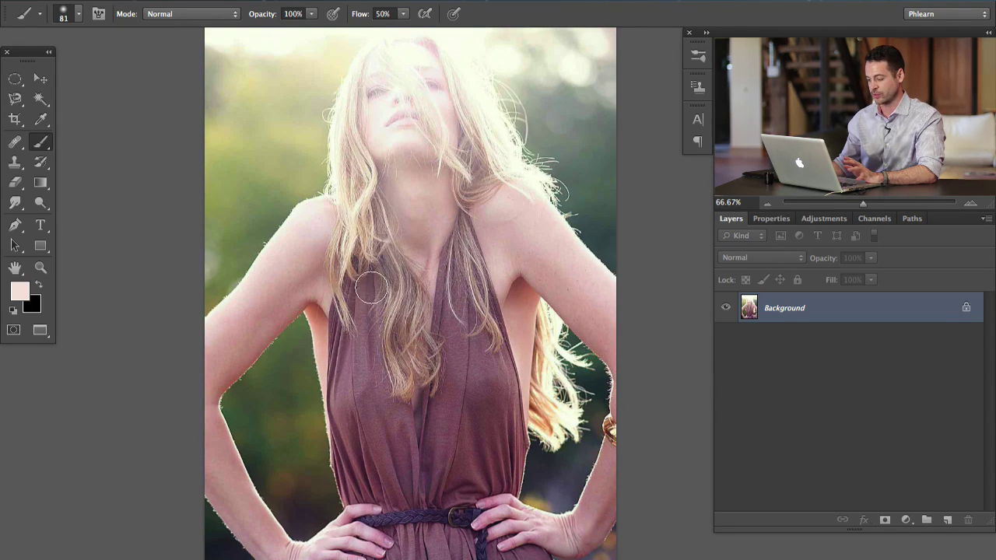
{"action": "left_click_drag", "start_coordinate": [310, 274], "coordinate": [326, 300]}
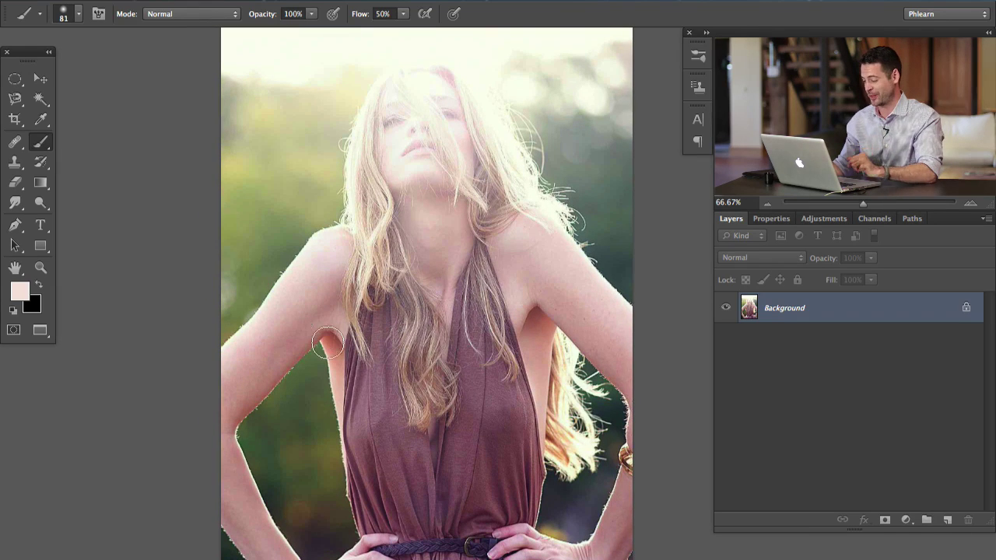
{"action": "key", "text": "super+plus"}
{"action": "key", "text": "super+plus"}
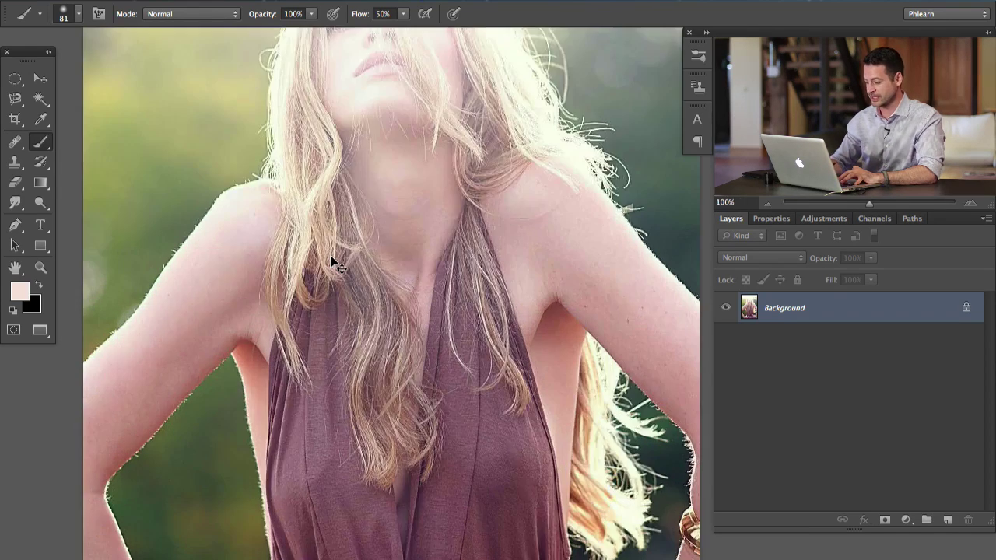
{"action": "left_click_drag", "start_coordinate": [335, 271], "coordinate": [476, 328]}
{"action": "key", "text": "super+minus"}
{"action": "left_click_drag", "start_coordinate": [367, 278], "coordinate": [246, 365]}
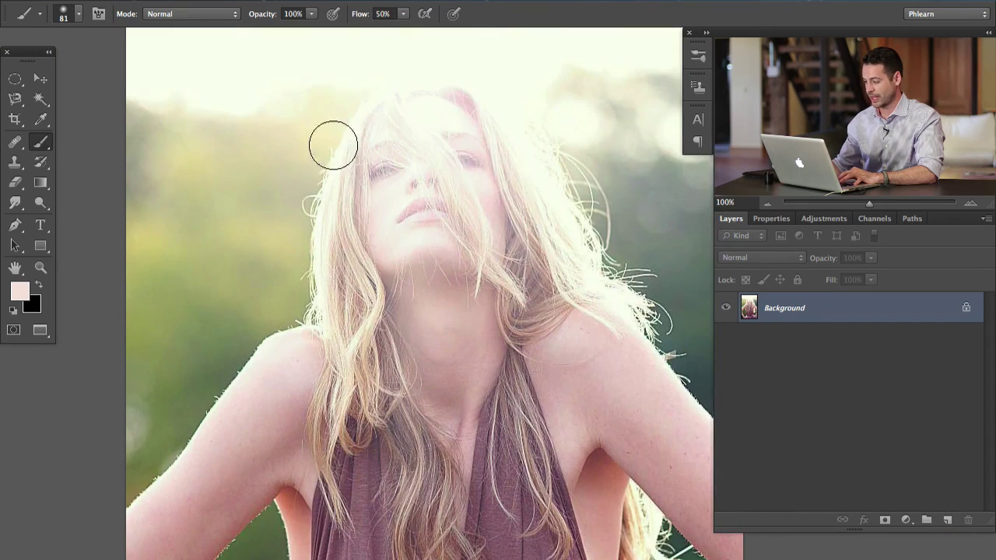
{"action": "scroll", "coordinate": [422, 288], "scroll_direction": "down", "scroll_amount": 10}
{"action": "scroll", "coordinate": [423, 288], "scroll_direction": "left", "scroll_amount": 2}
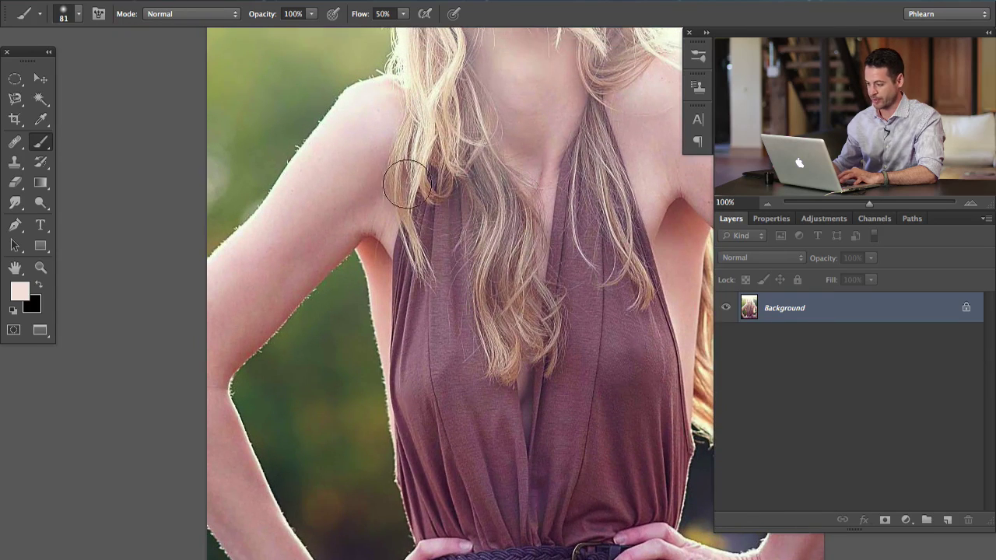
{"action": "left_click_drag", "start_coordinate": [333, 161], "coordinate": [308, 157]}
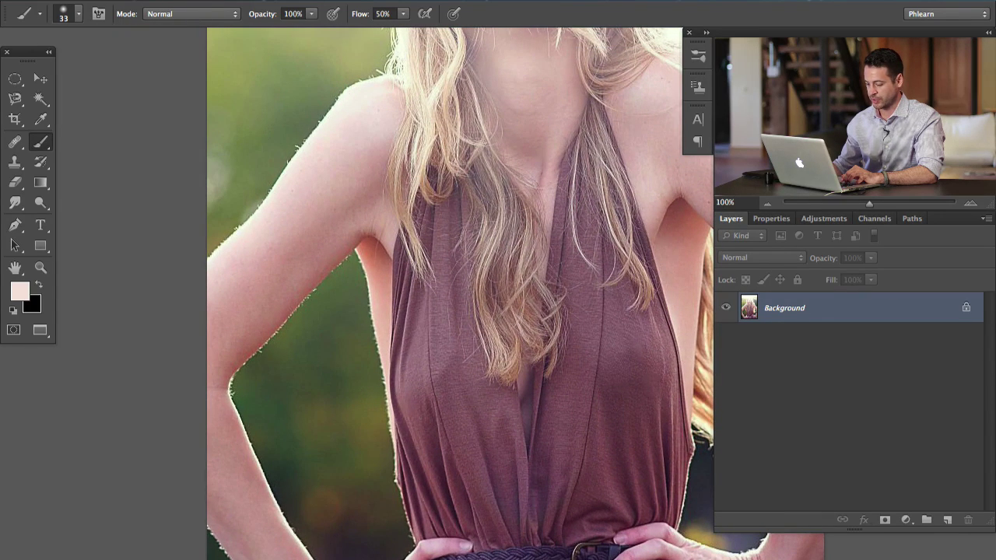
{"action": "scroll", "coordinate": [384, 294], "scroll_direction": "up", "scroll_amount": 6}
{"action": "scroll", "coordinate": [384, 294], "scroll_direction": "right", "scroll_amount": 2}
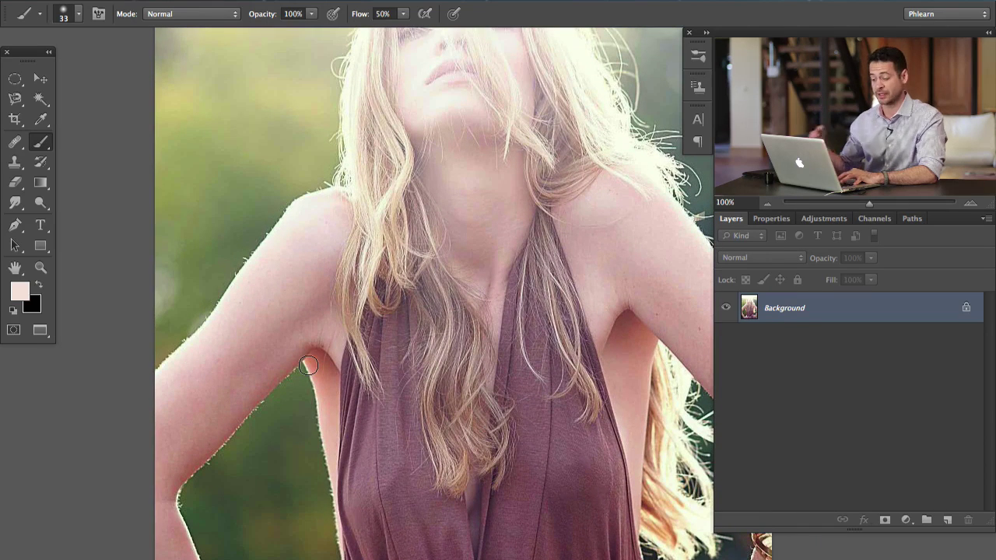
{"action": "scroll", "coordinate": [347, 334], "scroll_direction": "right", "scroll_amount": 6}
{"action": "scroll", "coordinate": [347, 334], "scroll_direction": "down", "scroll_amount": 2}
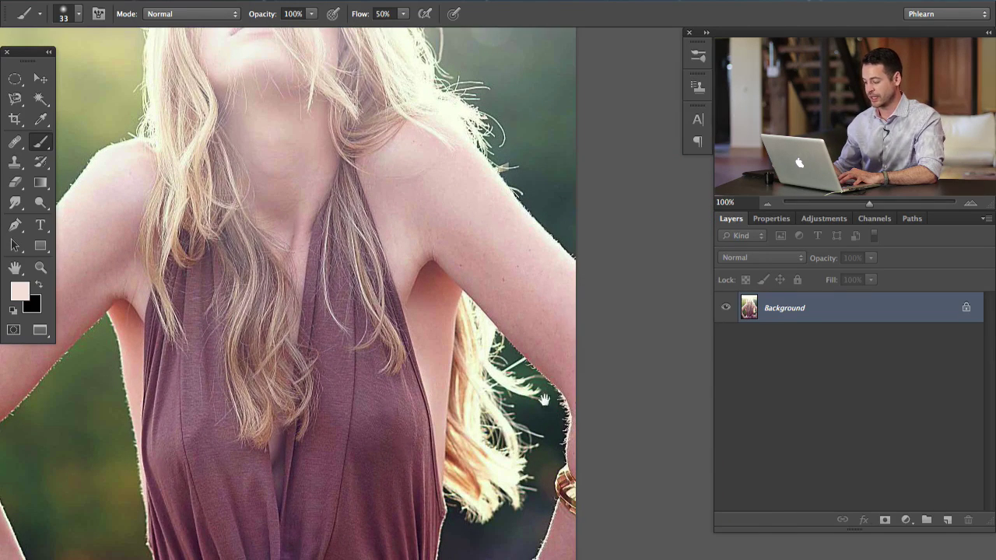
{"action": "scroll", "coordinate": [515, 442], "scroll_direction": "left", "scroll_amount": 5}
{"action": "scroll", "coordinate": [515, 441], "scroll_direction": "up", "scroll_amount": 2}
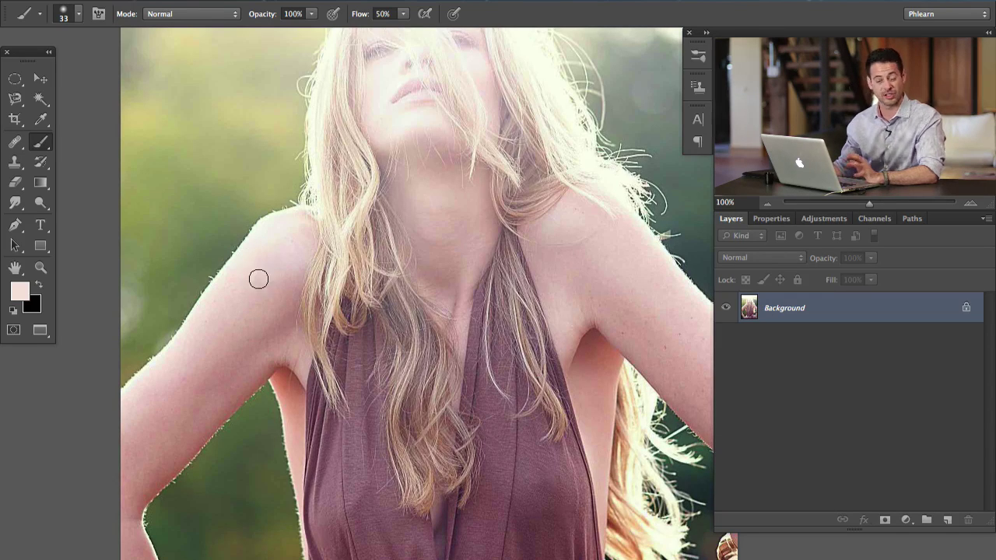
{"action": "scroll", "coordinate": [267, 283], "scroll_direction": "left", "scroll_amount": 2}
{"action": "scroll", "coordinate": [267, 283], "scroll_direction": "down", "scroll_amount": 2}
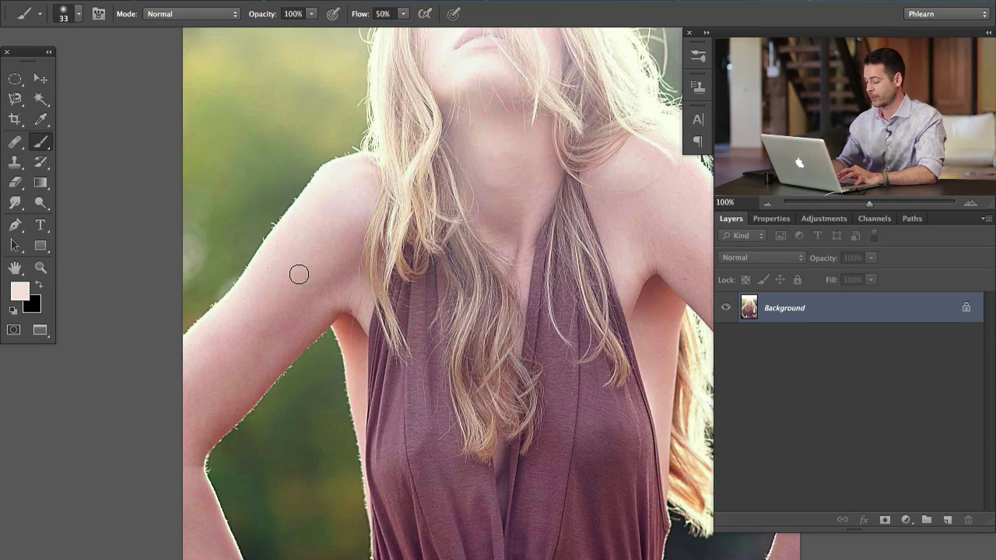
Add a new blank layer above the Background layer
{"action": "key", "text": "ctrl+plus"}
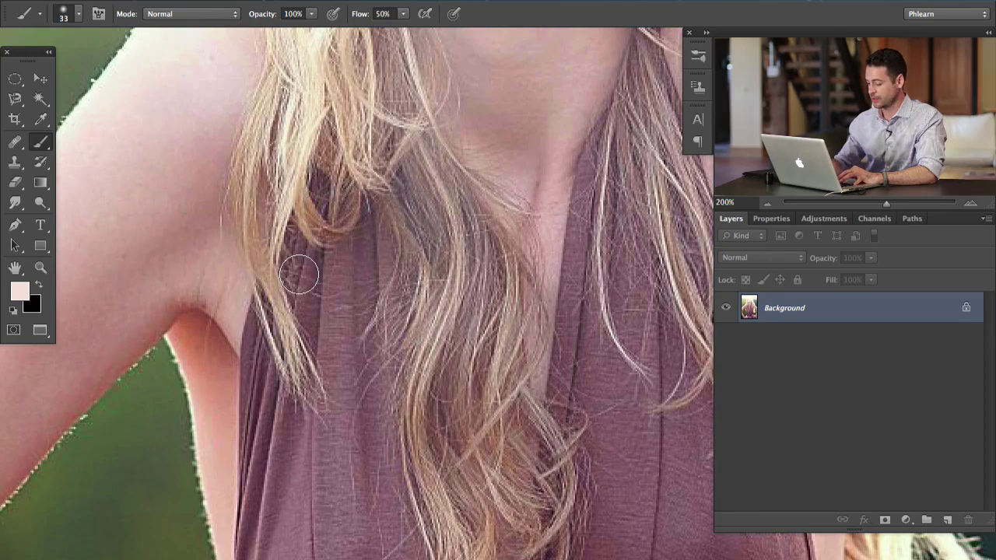
{"action": "key", "text": "ctrl+minus"}
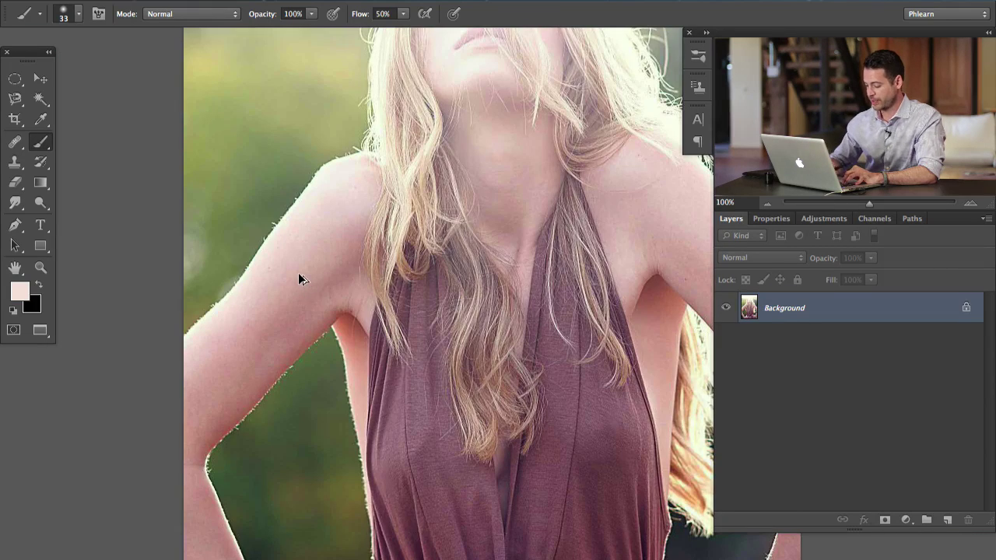
{"action": "key", "text": "ctrl+shift+alt+n"}
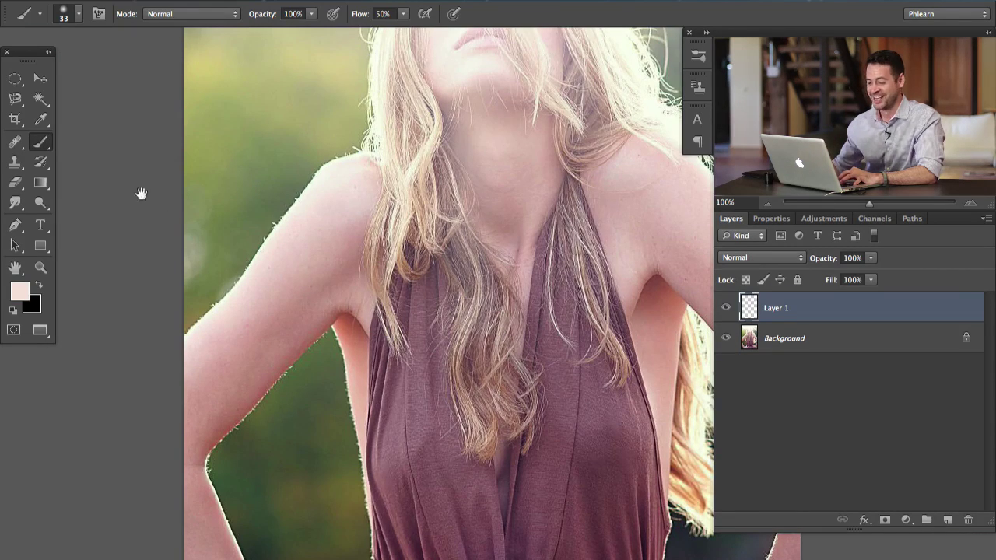
{"action": "left_click_drag", "start_coordinate": [326, 195], "coordinate": [397, 230]}
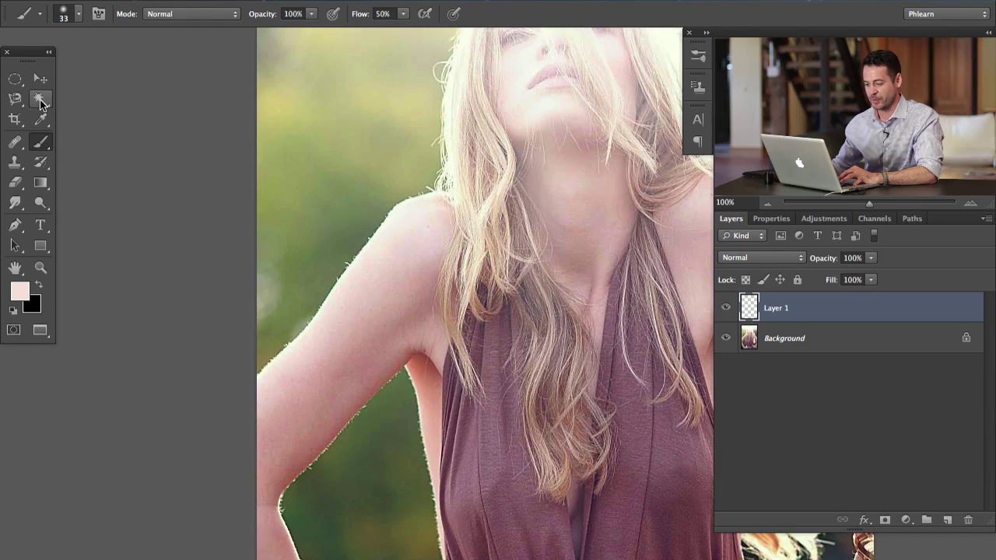
Select the green backdrop above the woman's bent arm with the Magic Wand at tolerance 27
{"action": "left_click", "coordinate": [44, 100]}
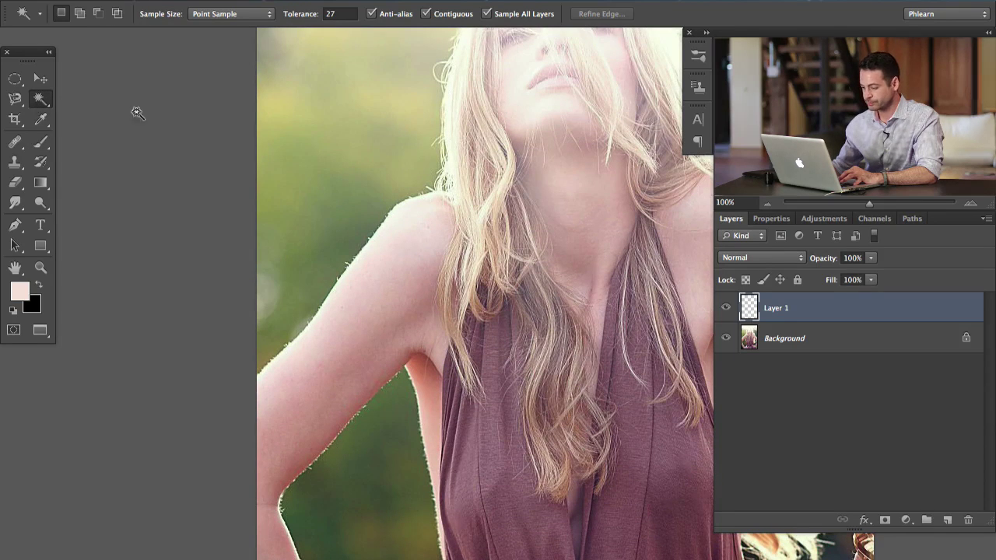
{"action": "left_click", "coordinate": [344, 234]}
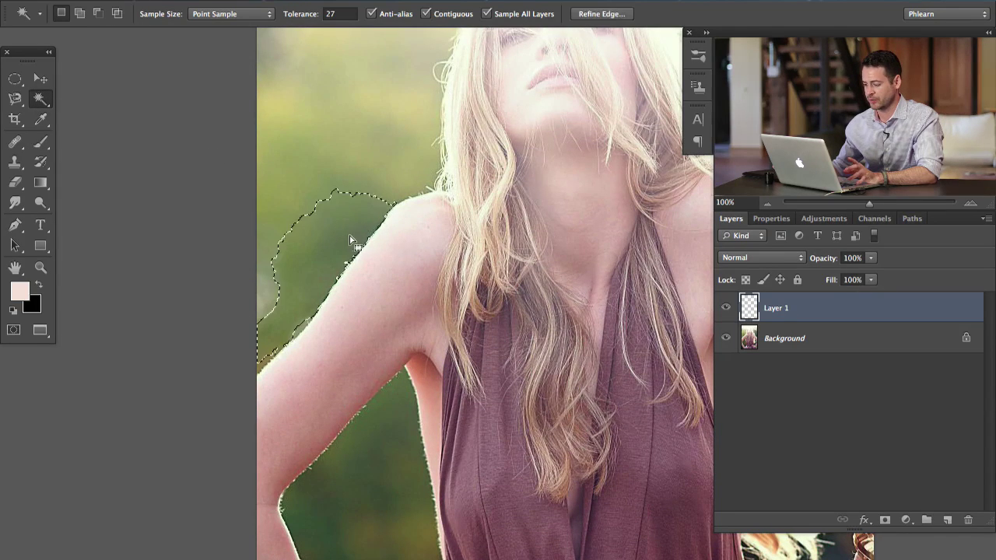
{"action": "left_click", "coordinate": [374, 163]}
{"action": "left_click", "coordinate": [367, 230]}
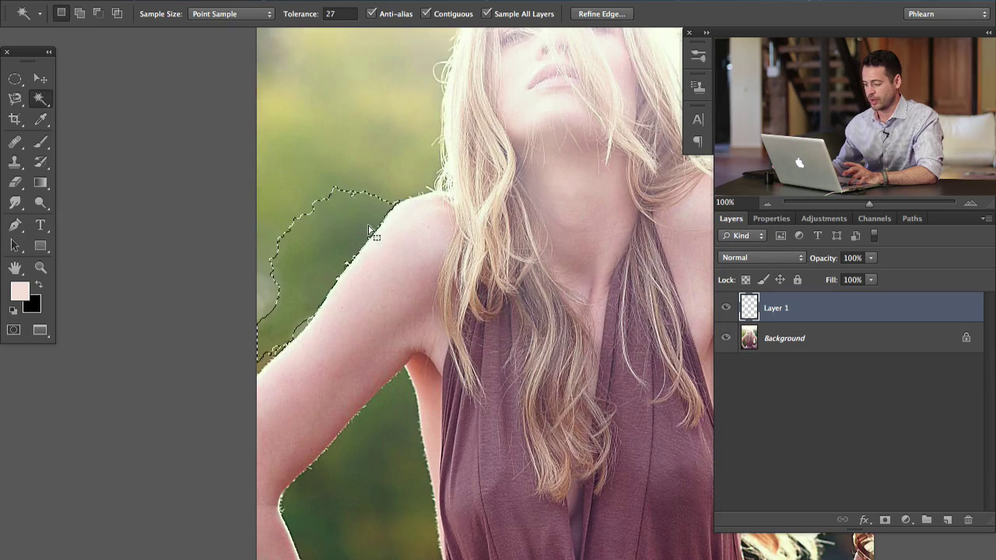
{"action": "left_click", "coordinate": [315, 315], "text": "shift"}
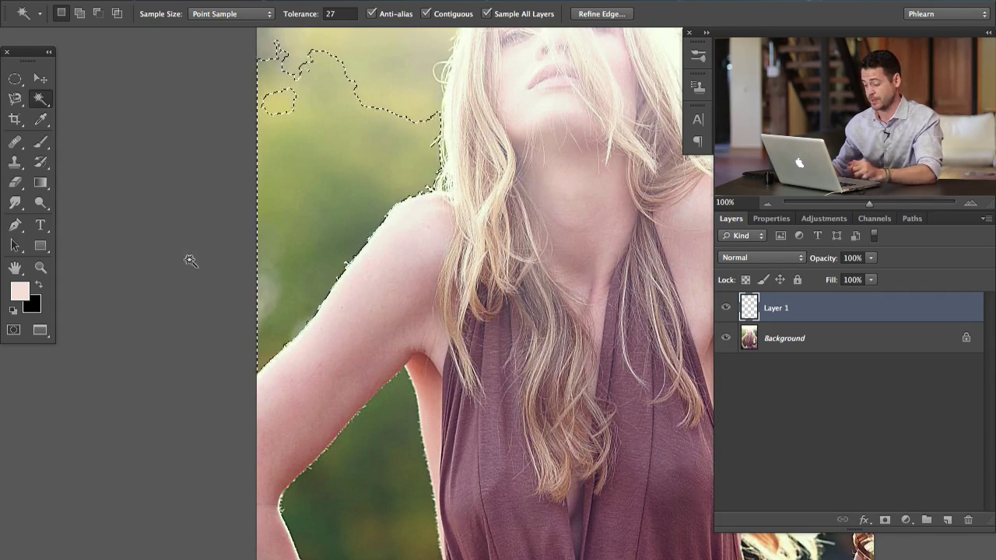
Add the enclosed backdrop area between the bent arm and the torso to the selection
{"action": "left_click_drag", "start_coordinate": [387, 362], "coordinate": [378, 265]}
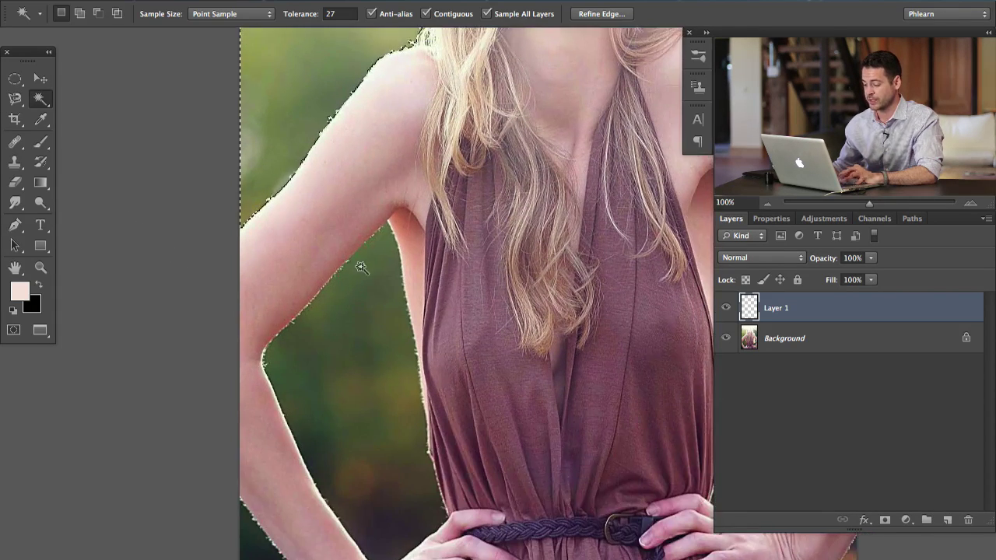
{"action": "left_click", "coordinate": [336, 292], "text": "shift"}
{"action": "left_click", "coordinate": [393, 505], "text": "shift"}
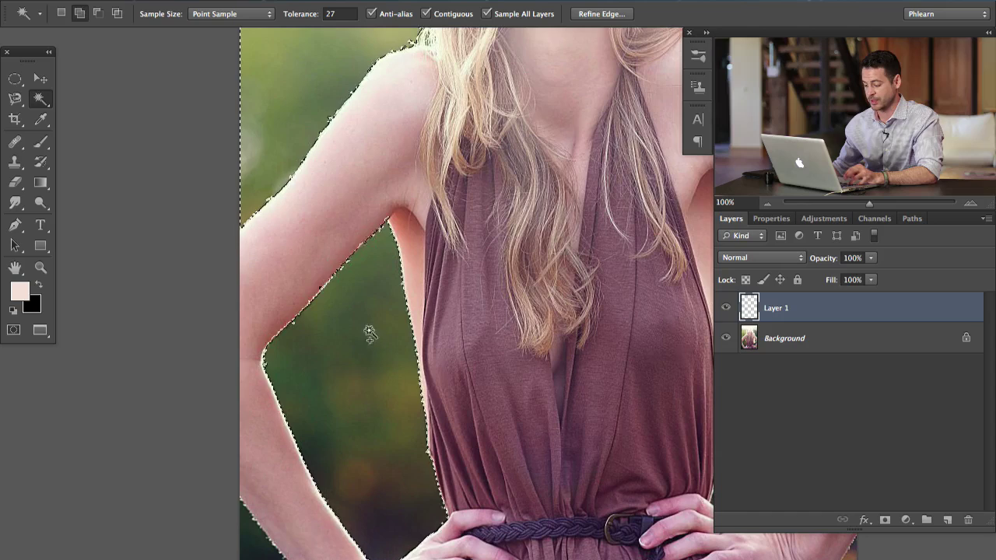
Examine how closely the selection outline follows the fine hairs along the arm's edge
{"action": "left_click_drag", "start_coordinate": [317, 396], "coordinate": [98, 423]}
{"action": "left_click_drag", "start_coordinate": [245, 347], "coordinate": [437, 433]}
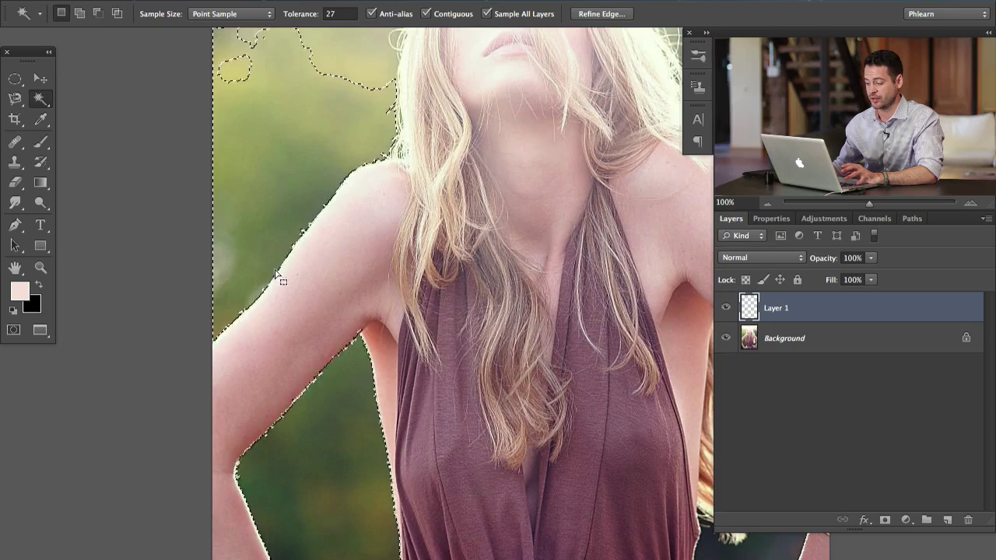
{"action": "key", "text": "ctrl+plus"}
{"action": "key", "text": "super+plus"}
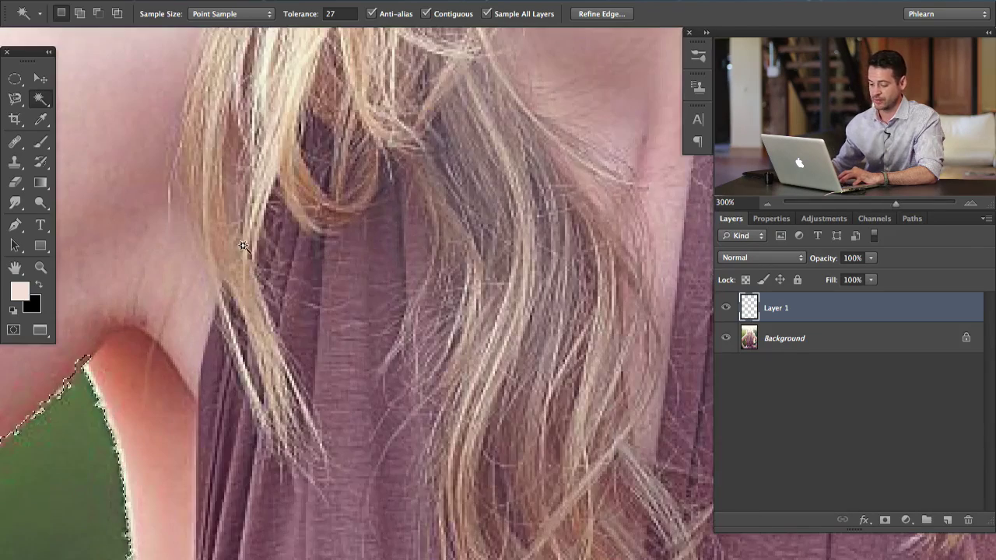
{"action": "left_click_drag", "start_coordinate": [71, 204], "coordinate": [428, 327]}
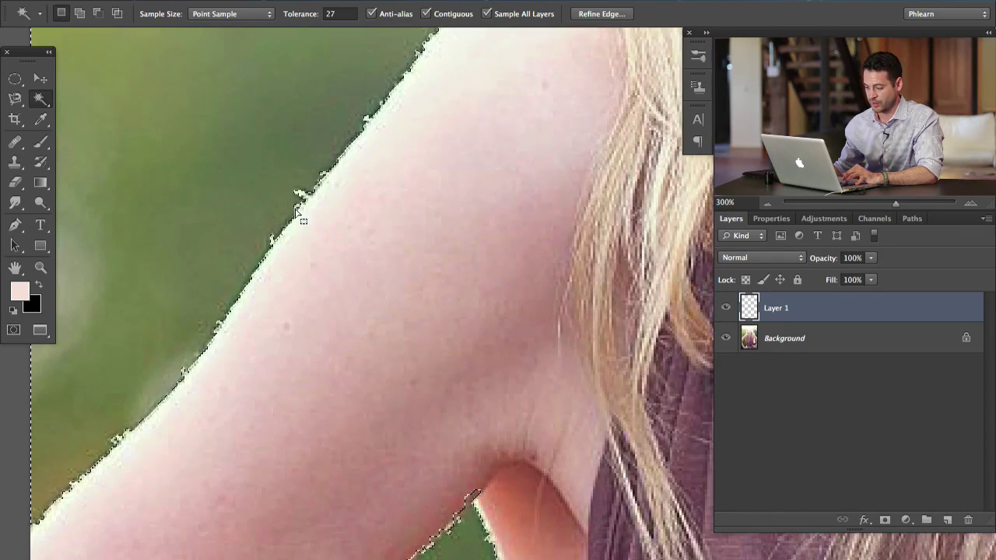
{"action": "key", "text": "ctrl+1"}
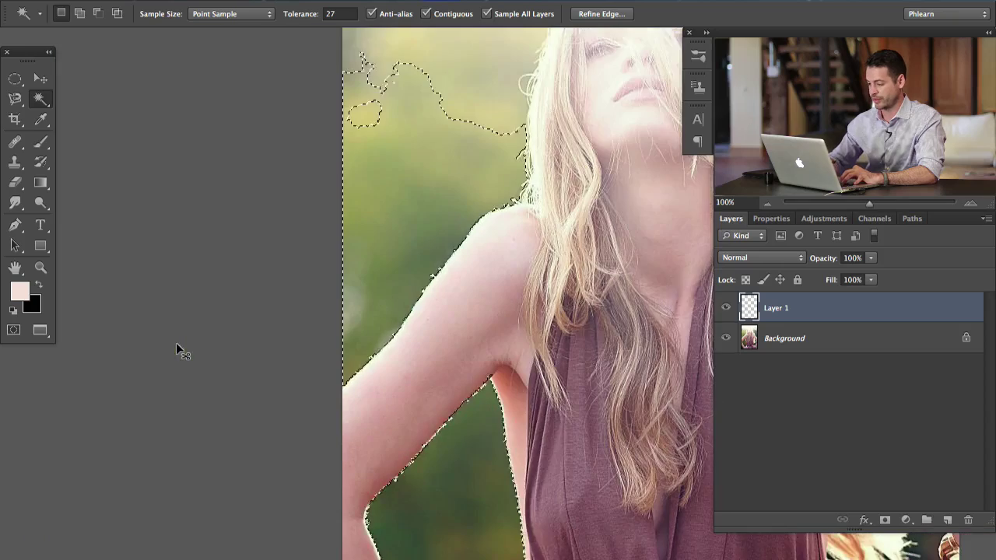
{"action": "scroll", "coordinate": [300, 233], "scroll_direction": "right", "scroll_amount": 4}
{"action": "left_click_drag", "start_coordinate": [301, 233], "coordinate": [303, 237]}
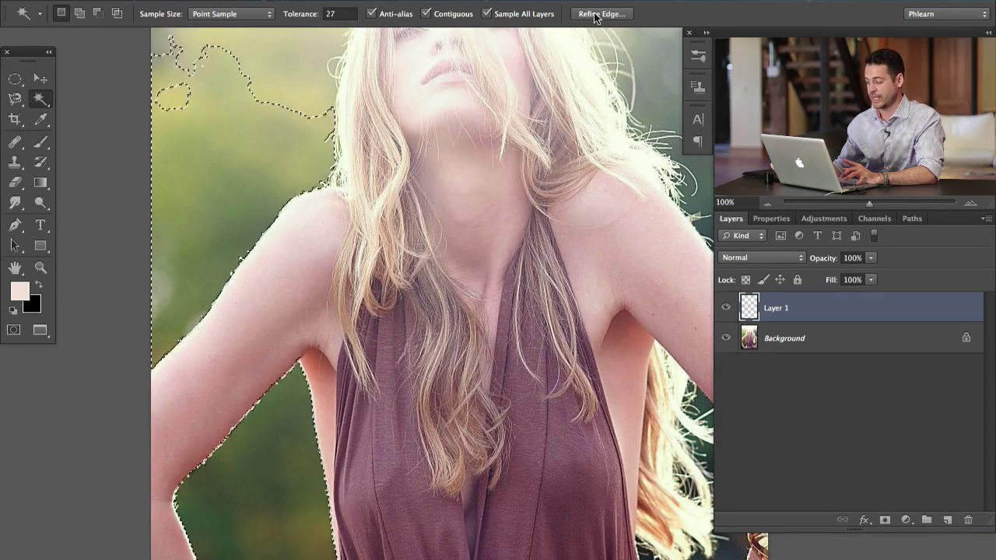
Open Refine Edge for the backdrop selection and bring the arm's selection edge into view beside the dialog
{"action": "left_click", "coordinate": [327, 1]}
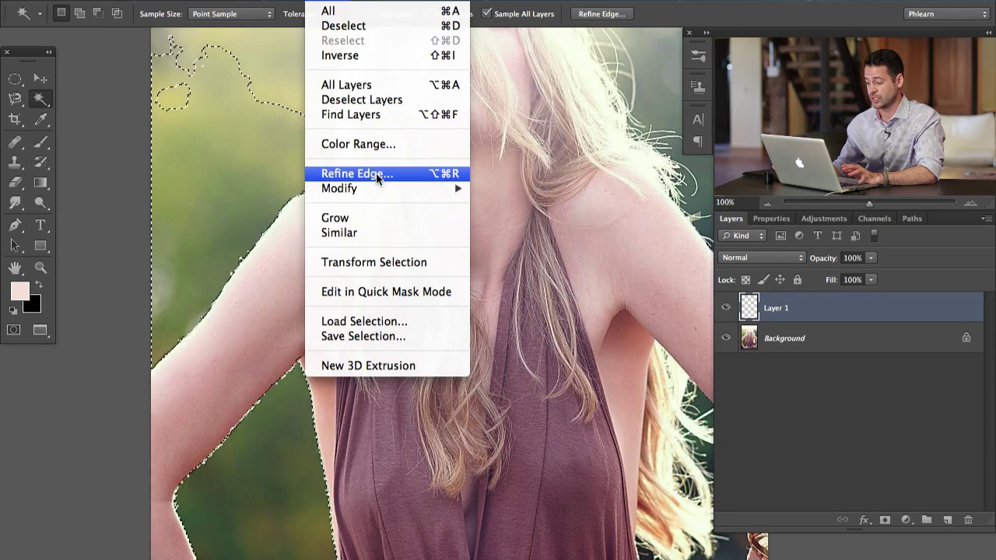
{"action": "left_click", "coordinate": [433, 172]}
{"action": "left_click_drag", "start_coordinate": [521, 80], "coordinate": [439, 105]}
{"action": "key", "text": "super+plus"}
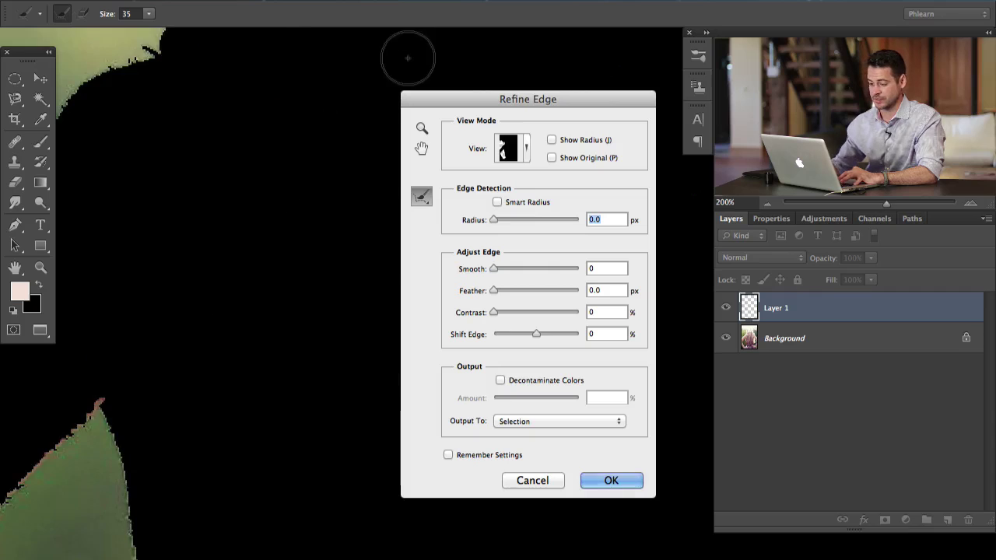
{"action": "left_click_drag", "start_coordinate": [218, 262], "coordinate": [369, 278]}
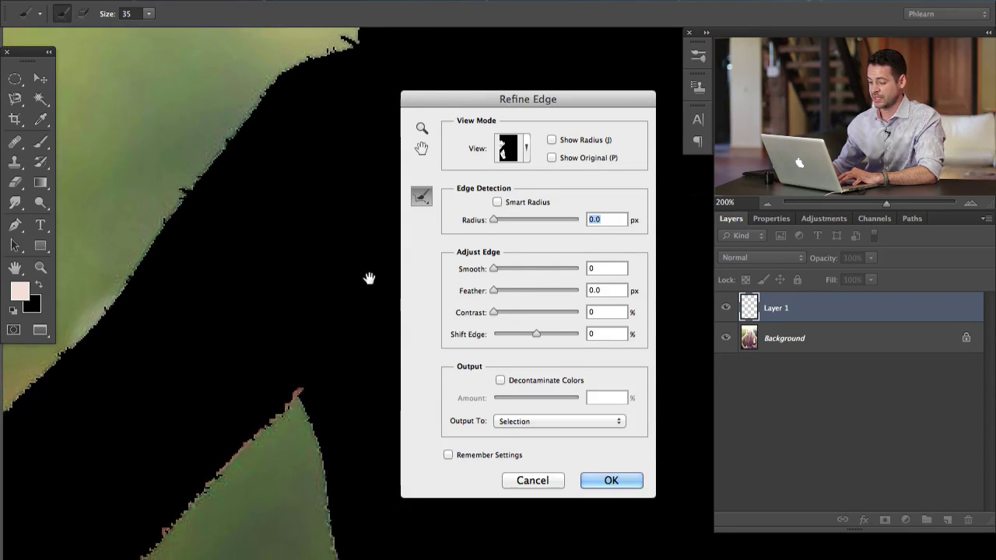
Preview the selection as Overlay and On White, and set the Refine Edge view mode to Black & White
{"action": "left_click", "coordinate": [525, 152]}
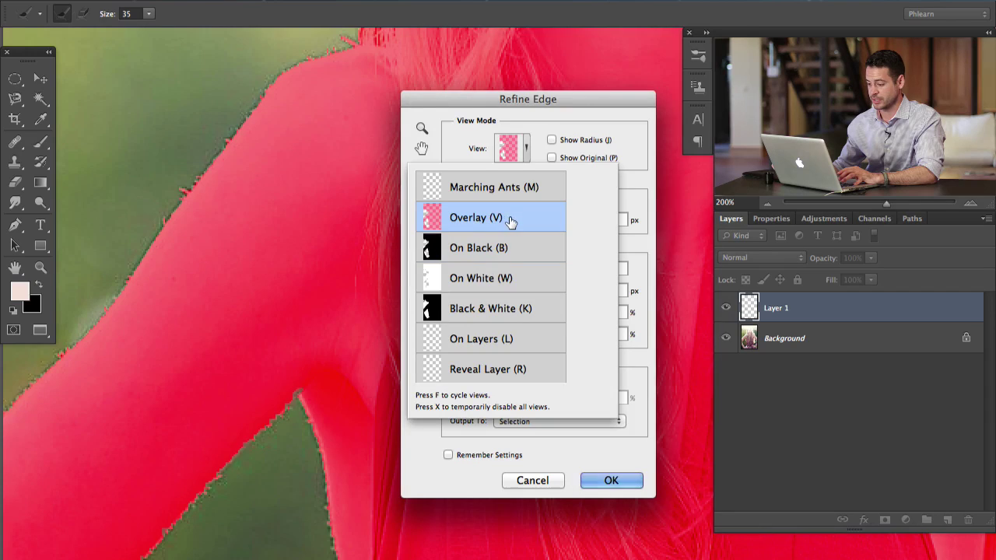
{"action": "left_click", "coordinate": [519, 158]}
{"action": "left_click", "coordinate": [526, 156]}
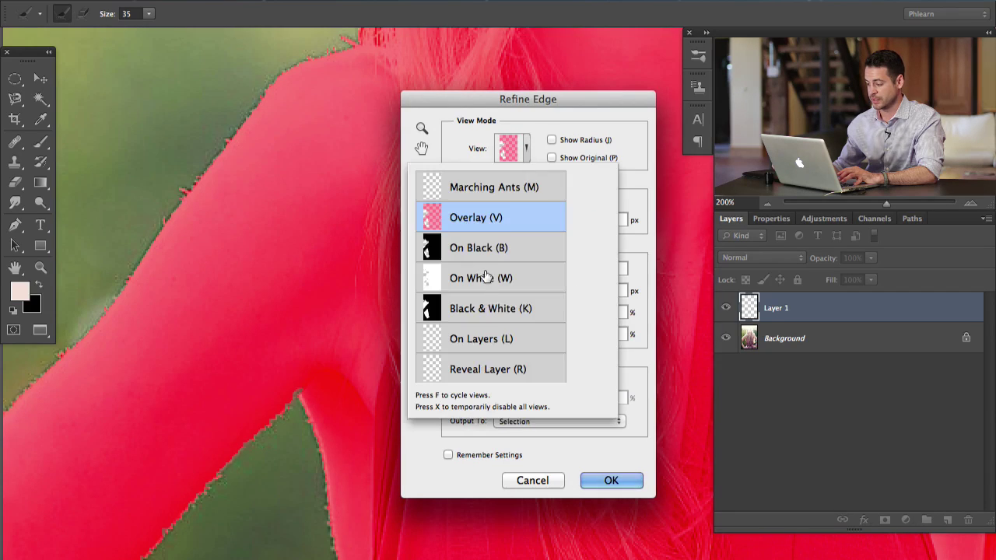
{"action": "left_click", "coordinate": [526, 161]}
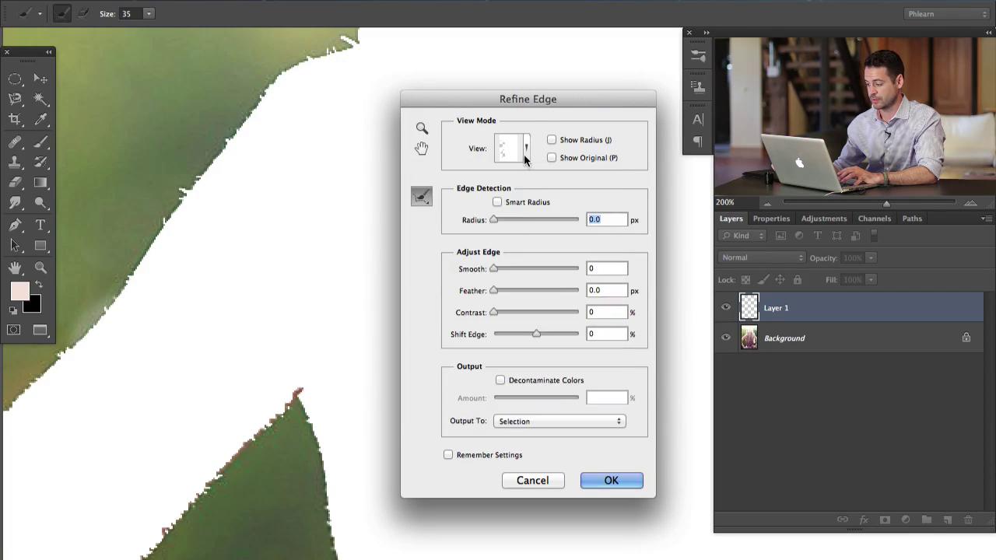
{"action": "left_click", "coordinate": [524, 160]}
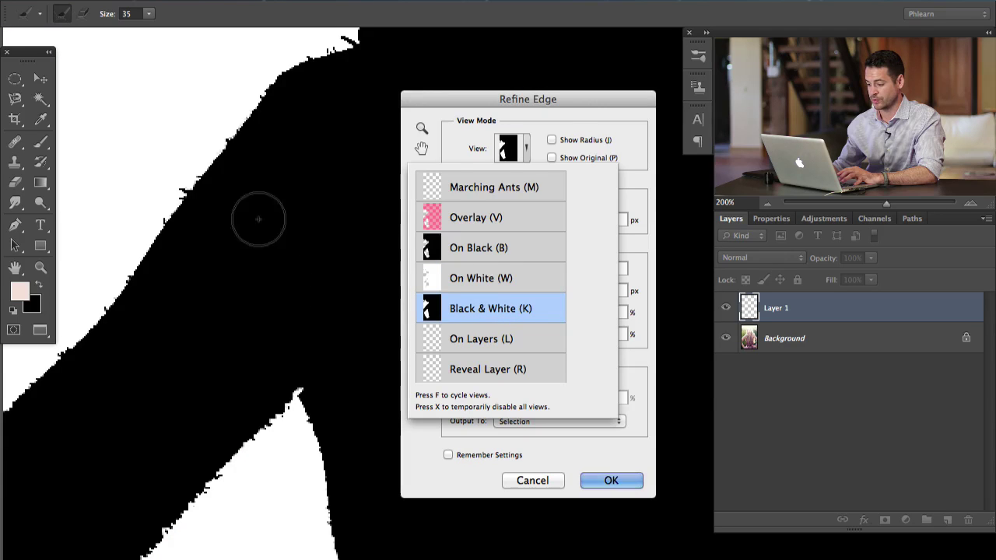
{"action": "mouse_move", "coordinate": [218, 306]}
{"action": "left_mouse_down"}
{"action": "mouse_move", "coordinate": [262, 224]}
{"action": "mouse_move", "coordinate": [247, 153]}
{"action": "left_mouse_up"}
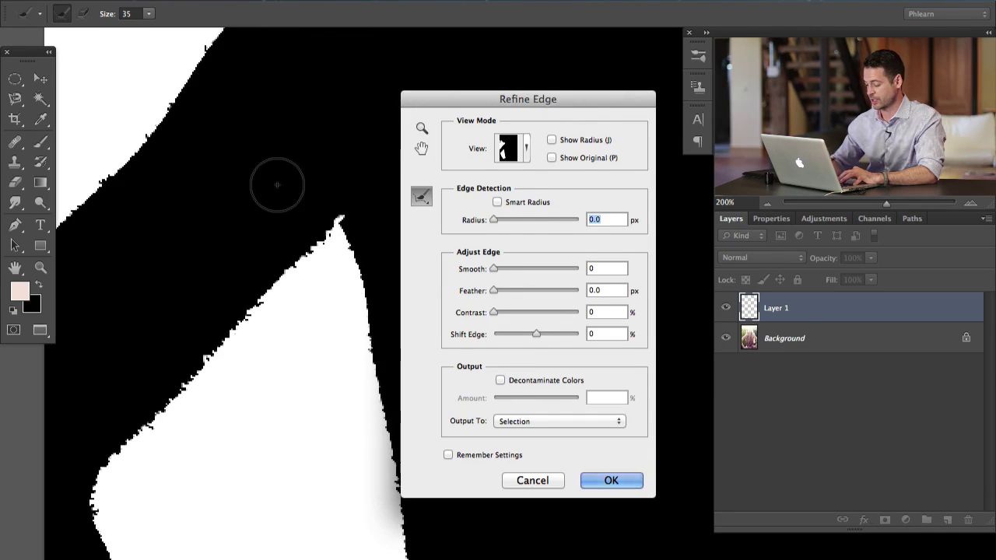
{"action": "key", "text": "super+minus"}
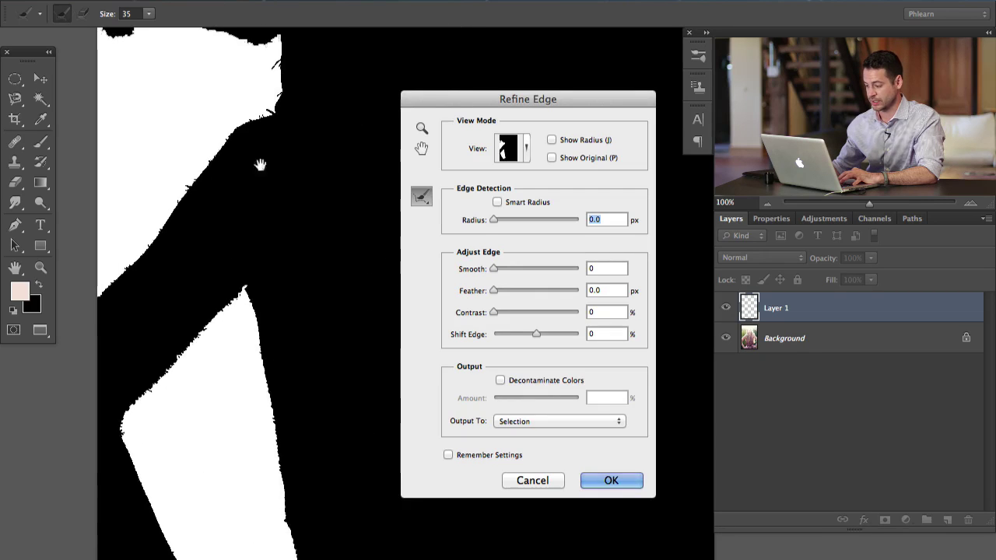
{"action": "left_click_drag", "start_coordinate": [496, 99], "coordinate": [482, 93]}
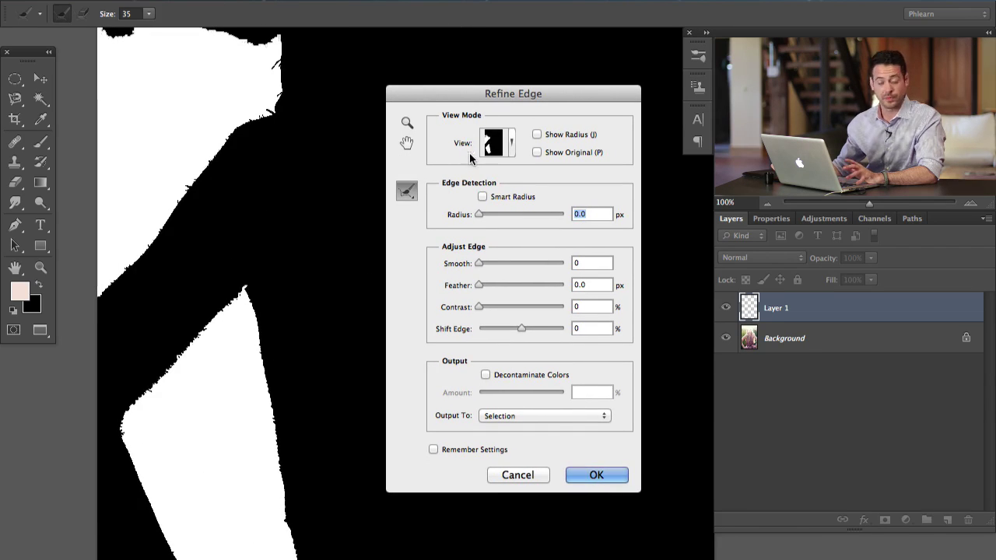
Set the Refine Edge Feather to 6.5 px and Contrast to 71% to smooth the backdrop selection's edge
{"action": "left_click_drag", "start_coordinate": [492, 286], "coordinate": [504, 287]}
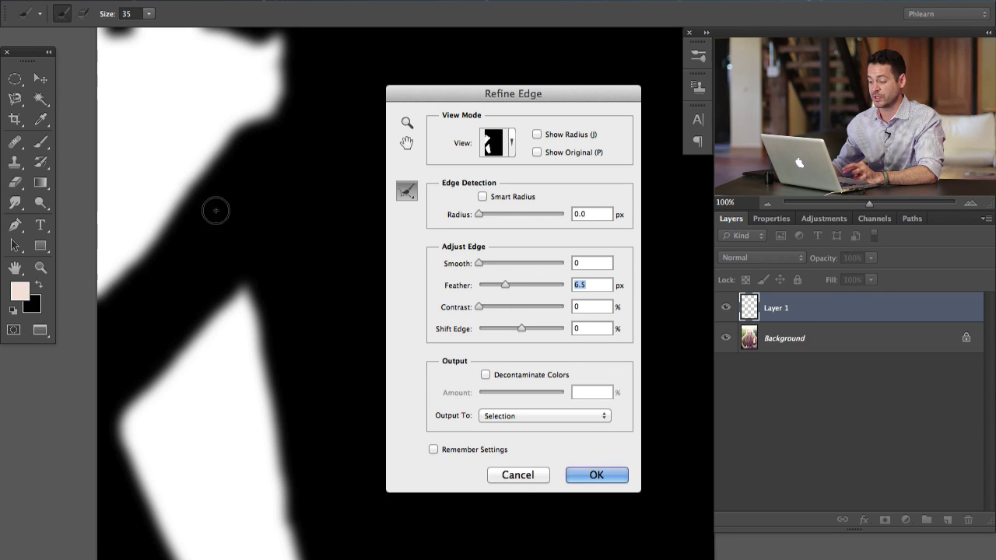
{"action": "left_click_drag", "start_coordinate": [492, 310], "coordinate": [534, 313]}
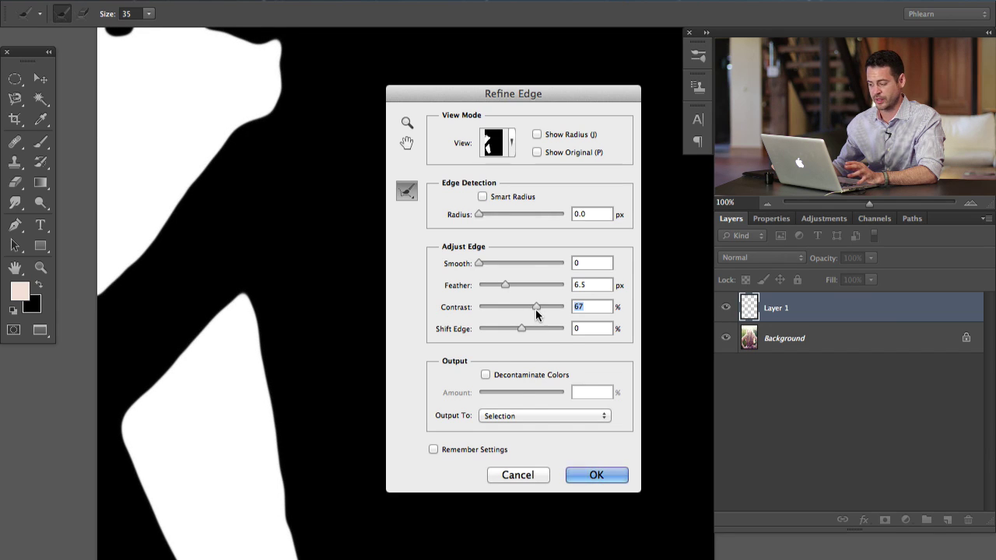
{"action": "left_click_drag", "start_coordinate": [543, 310], "coordinate": [531, 310]}
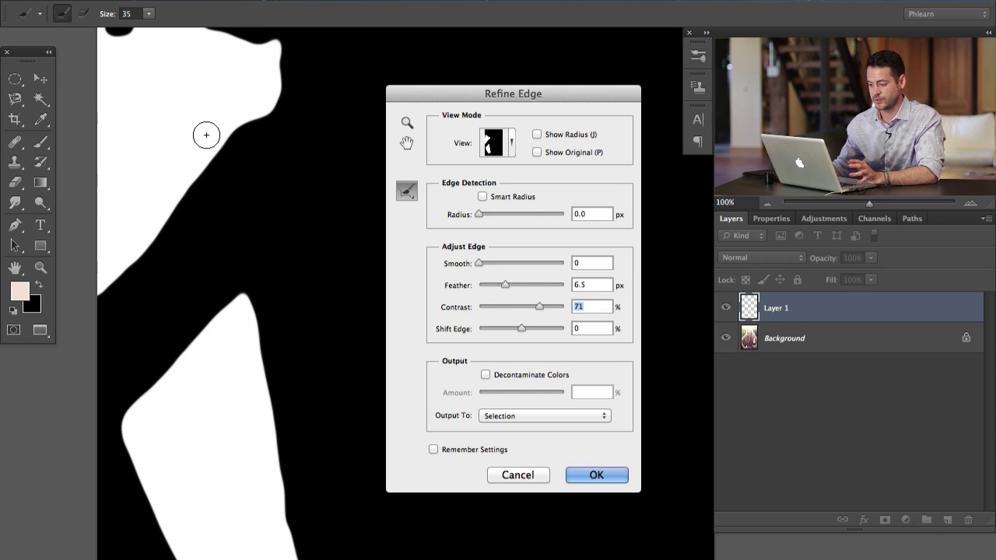
Preview the refined selection with the On Black view mode and examine the arm's edge at 200%
{"action": "left_click", "coordinate": [511, 145]}
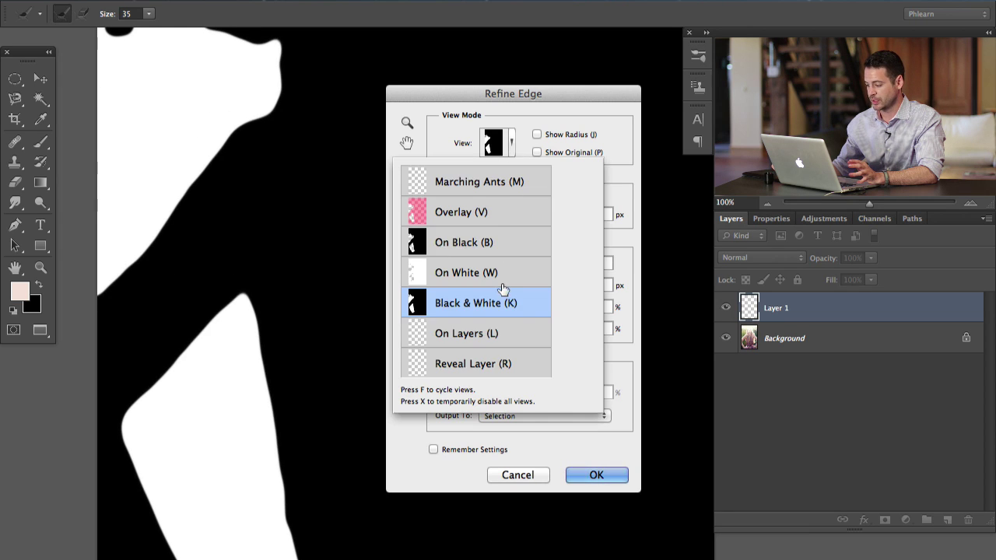
{"action": "left_click", "coordinate": [492, 337]}
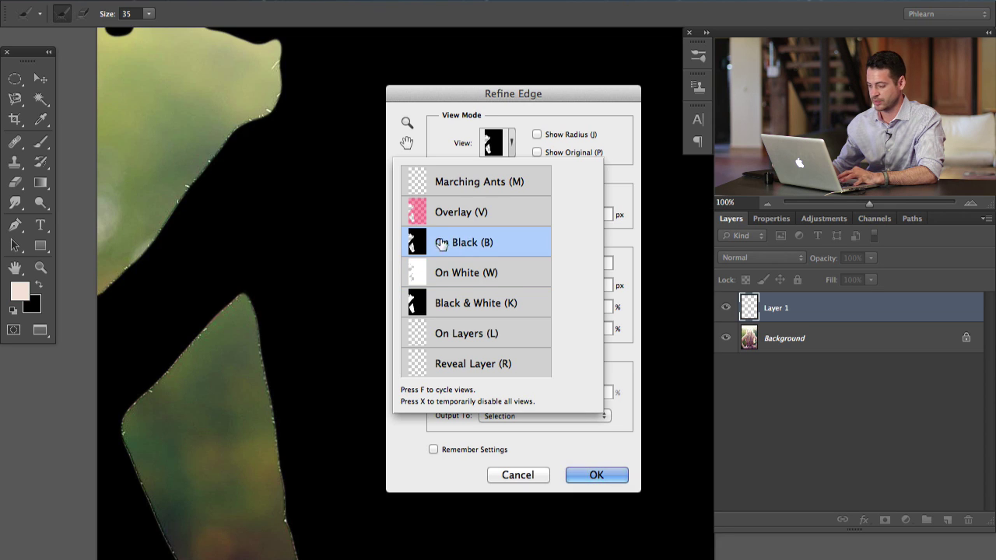
{"action": "left_click", "coordinate": [585, 441]}
{"action": "key", "text": "super+plus"}
{"action": "scroll", "coordinate": [298, 98], "scroll_direction": "left", "scroll_amount": 10}
{"action": "scroll", "coordinate": [298, 98], "scroll_direction": "up", "scroll_amount": 3}
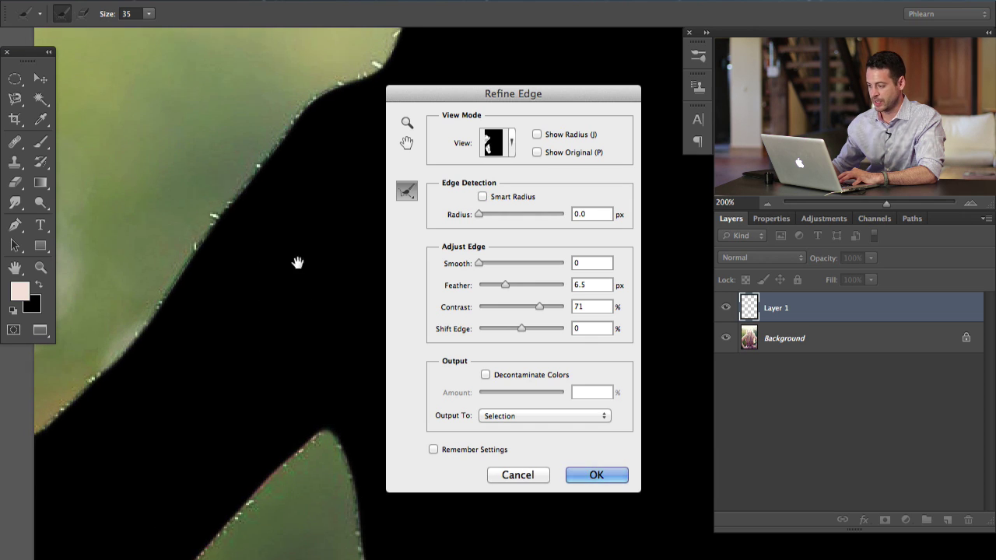
{"action": "left_click_drag", "start_coordinate": [304, 254], "coordinate": [275, 291]}
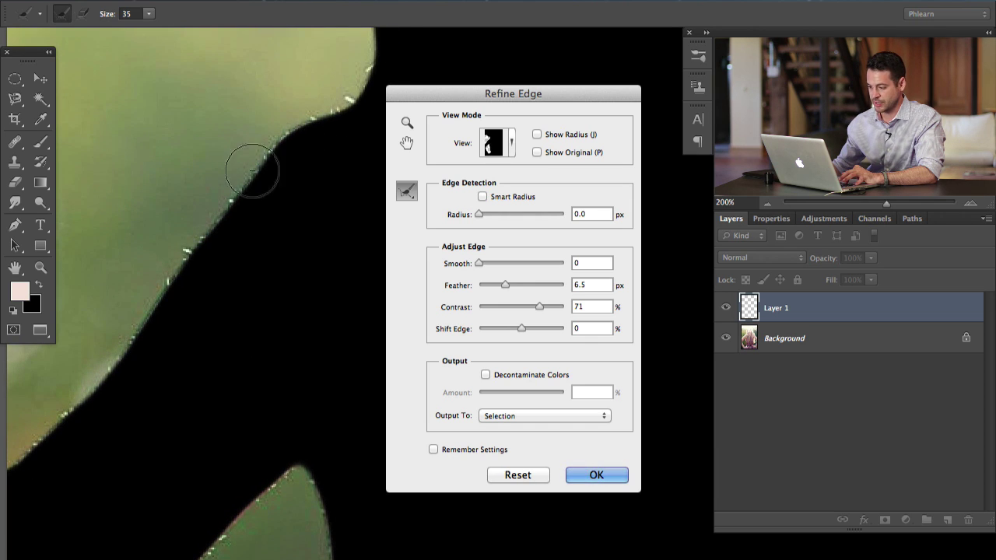
{"action": "left_click_drag", "start_coordinate": [262, 392], "coordinate": [261, 329]}
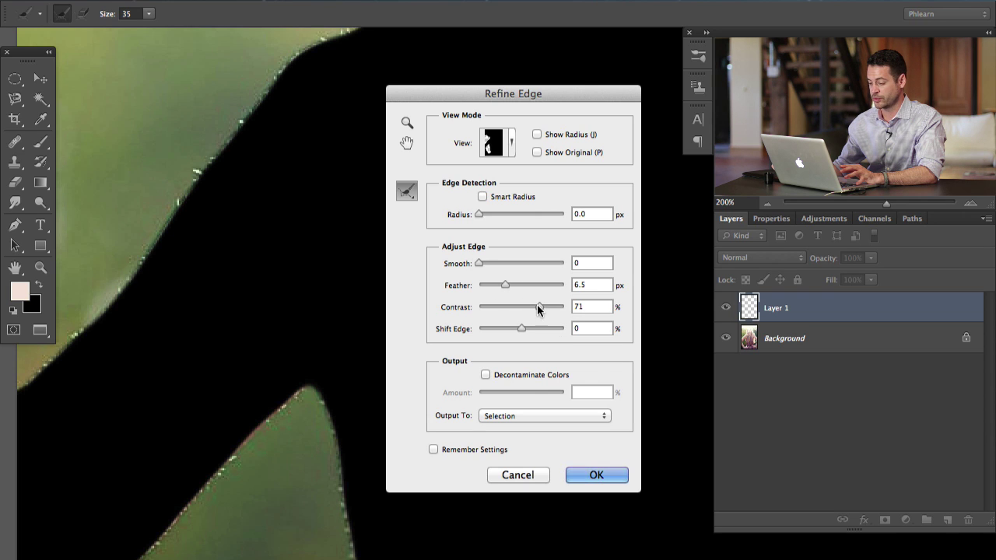
Set the Refine Edge Contrast to 66% and apply the refinement to the selection
{"action": "left_click_drag", "start_coordinate": [512, 310], "coordinate": [531, 311]}
{"action": "left_click_drag", "start_coordinate": [537, 311], "coordinate": [529, 311]}
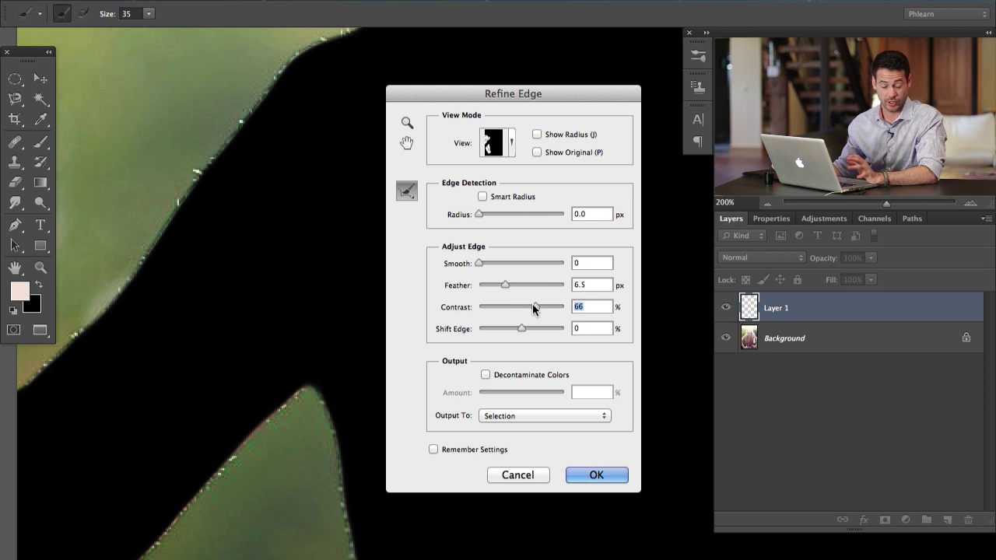
{"action": "left_click", "coordinate": [597, 476]}
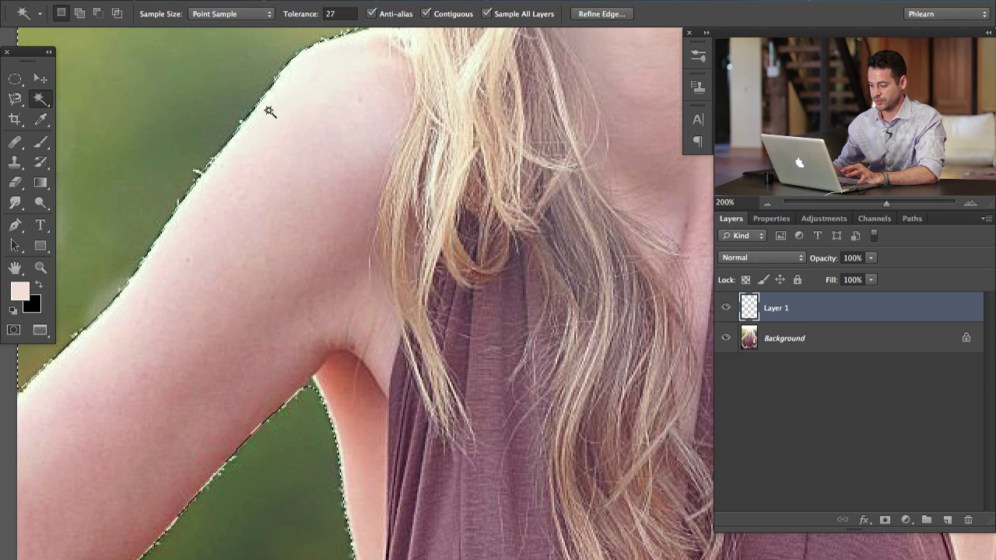
Examine how the refined selection follows the arm, shoulder and inner arm gap, including a Quick Mask preview
{"action": "scroll", "coordinate": [212, 288], "scroll_direction": "left", "scroll_amount": 5}
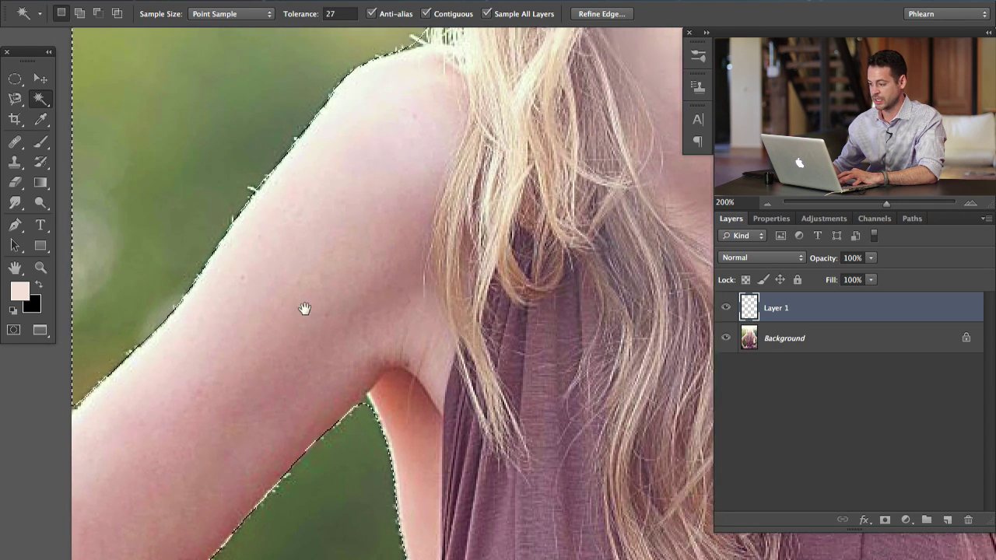
{"action": "key", "text": "q"}
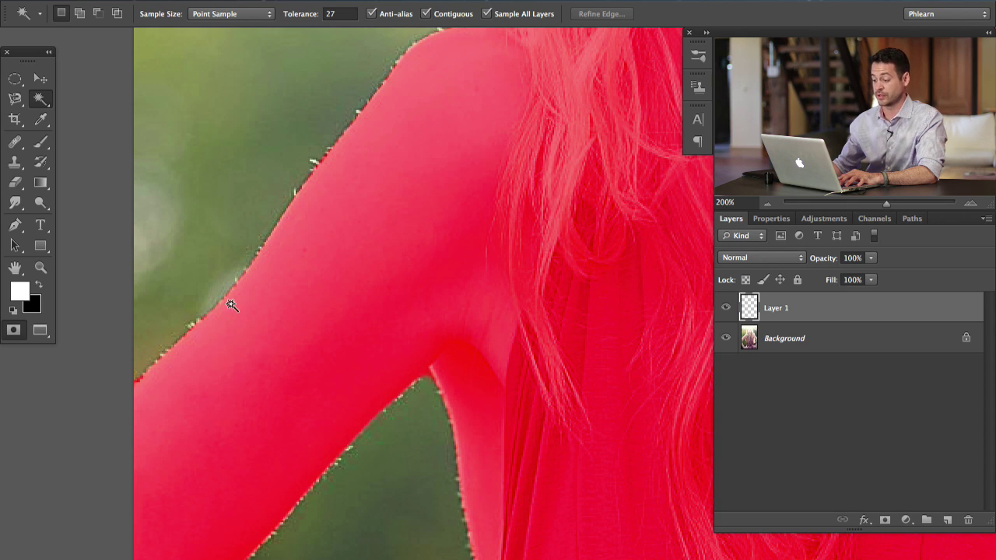
{"action": "key", "text": "q"}
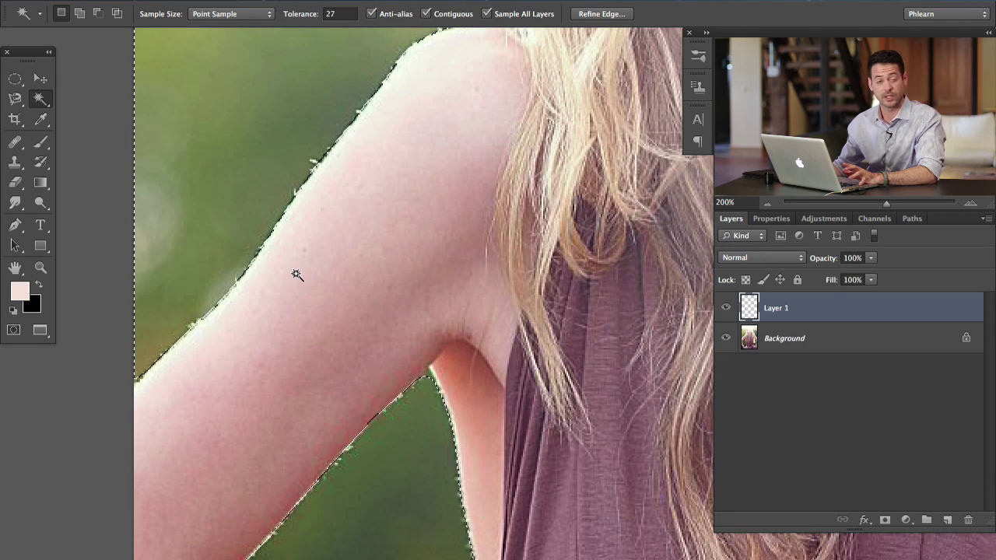
{"action": "scroll", "coordinate": [364, 201], "scroll_direction": "down", "scroll_amount": 5}
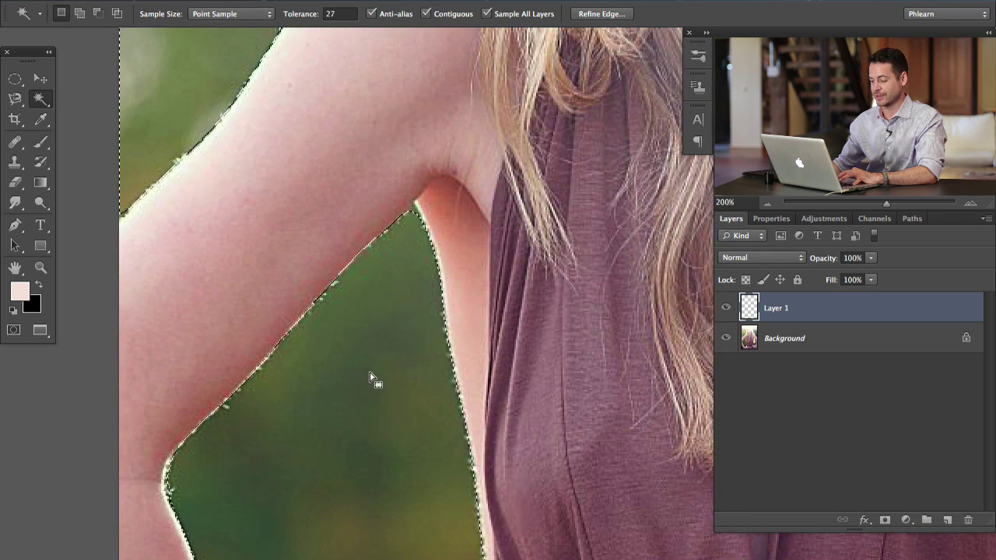
{"action": "scroll", "coordinate": [362, 327], "scroll_direction": "up", "scroll_amount": 6}
{"action": "left_click_drag", "start_coordinate": [388, 169], "coordinate": [337, 272]}
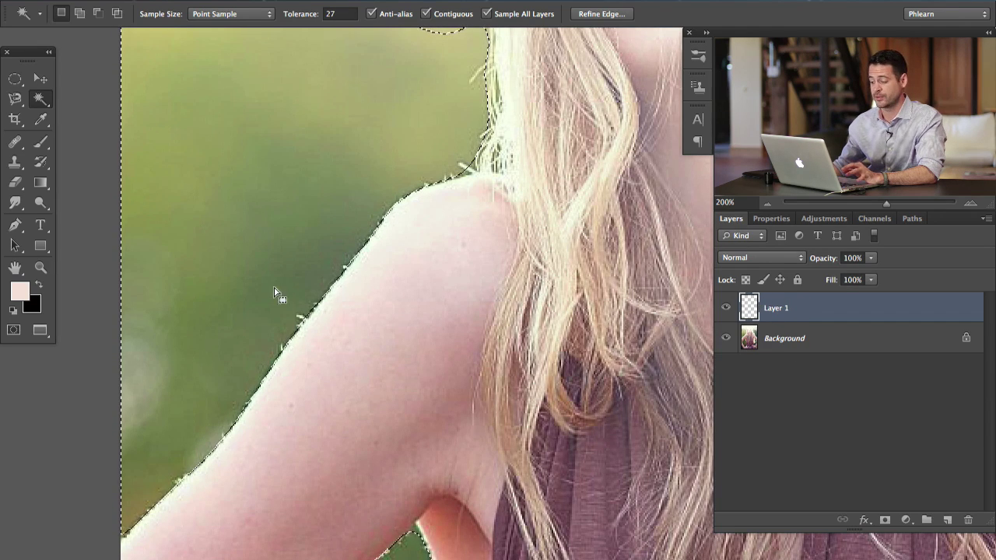
{"action": "scroll", "coordinate": [325, 389], "scroll_direction": "down", "scroll_amount": 3}
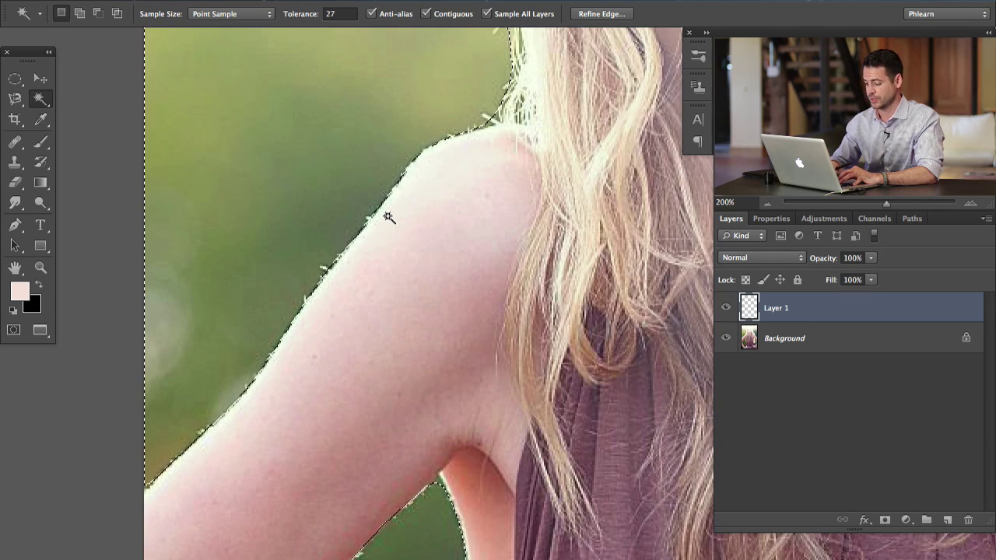
Hide the selection outline and use the Clone Stamp on Layer 1 to cover the arm's outer-edge hairs with nearby backdrop
{"action": "key", "text": "ctrl+d"}
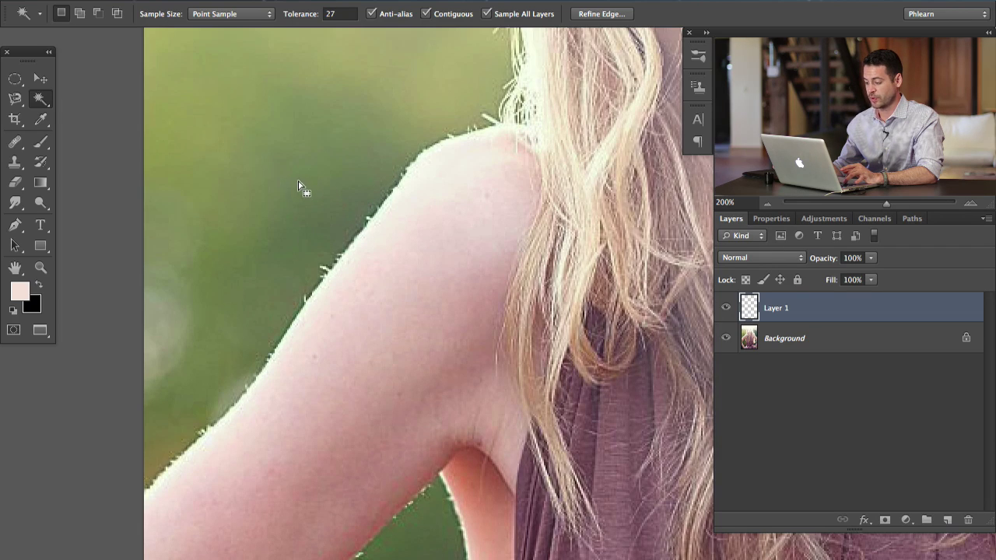
{"action": "left_click", "coordinate": [15, 162]}
{"action": "left_click_drag", "start_coordinate": [330, 263], "coordinate": [286, 262]}
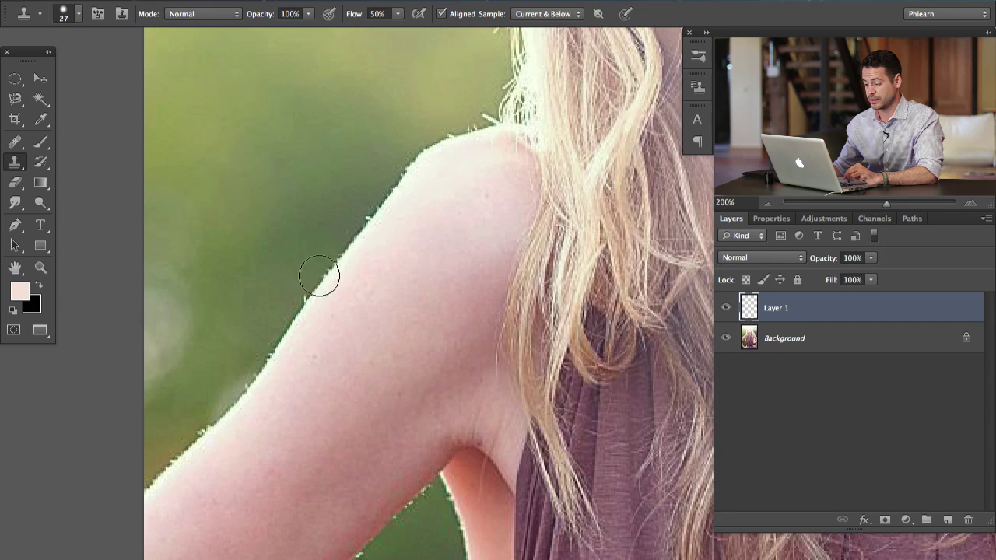
{"action": "mouse_move", "coordinate": [307, 289]}
{"action": "left_mouse_down"}
{"action": "mouse_move", "coordinate": [262, 369]}
{"action": "mouse_move", "coordinate": [143, 488]}
{"action": "left_mouse_up"}
{"action": "left_click", "coordinate": [265, 338], "text": "alt"}
{"action": "left_click", "coordinate": [240, 377], "text": "alt"}
{"action": "left_click", "coordinate": [166, 444], "text": "alt"}
{"action": "left_click", "coordinate": [161, 444], "text": "alt"}
{"action": "left_click", "coordinate": [391, 175], "text": "alt"}
{"action": "mouse_move", "coordinate": [404, 171]}
{"action": "left_mouse_down"}
{"action": "mouse_move", "coordinate": [413, 153]}
{"action": "mouse_move", "coordinate": [399, 164]}
{"action": "left_mouse_up"}
{"action": "key", "text": "bracketright"}
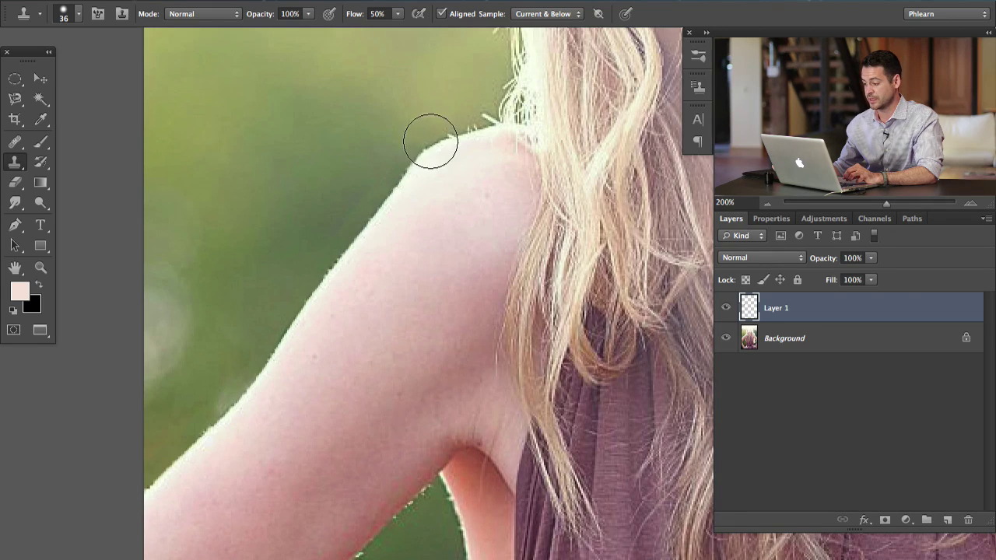
Clone freshly sampled backdrop over the remaining hairs from the shoulder down the arm's outer edge, enlarging the brush to 47 px
{"action": "left_click", "coordinate": [448, 109], "text": "alt"}
{"action": "mouse_move", "coordinate": [444, 136]}
{"action": "left_mouse_down"}
{"action": "mouse_move", "coordinate": [483, 124]}
{"action": "mouse_move", "coordinate": [438, 136]}
{"action": "mouse_move", "coordinate": [419, 154]}
{"action": "mouse_move", "coordinate": [426, 144]}
{"action": "left_mouse_up"}
{"action": "left_click", "coordinate": [461, 100], "text": "alt"}
{"action": "left_click", "coordinate": [411, 122], "text": "alt"}
{"action": "left_click", "coordinate": [401, 149], "text": "alt"}
{"action": "left_click", "coordinate": [359, 176], "text": "alt"}
{"action": "mouse_move", "coordinate": [370, 208]}
{"action": "left_mouse_down"}
{"action": "mouse_move", "coordinate": [331, 211]}
{"action": "mouse_move", "coordinate": [356, 218]}
{"action": "mouse_move", "coordinate": [402, 171]}
{"action": "left_mouse_up"}
{"action": "left_click", "coordinate": [338, 201], "text": "alt"}
{"action": "left_click", "coordinate": [316, 263], "text": "alt"}
{"action": "left_click_drag", "start_coordinate": [332, 270], "coordinate": [332, 273]}
{"action": "left_click", "coordinate": [241, 378], "text": "alt"}
{"action": "left_click_drag", "start_coordinate": [218, 411], "coordinate": [237, 397]}
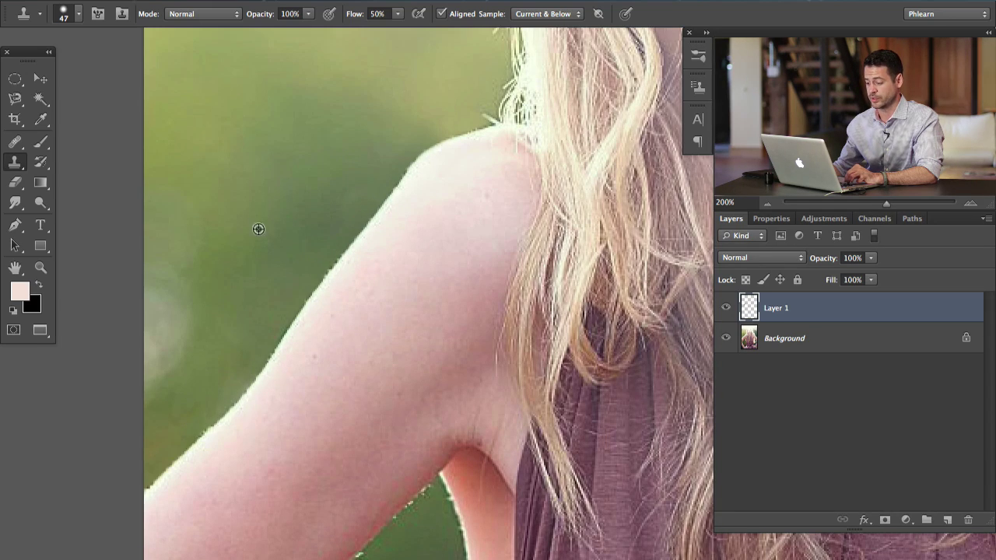
{"action": "left_click", "coordinate": [224, 141], "text": "alt"}
{"action": "mouse_move", "coordinate": [326, 196]}
{"action": "left_mouse_down"}
{"action": "mouse_move", "coordinate": [296, 322]}
{"action": "mouse_move", "coordinate": [369, 202]}
{"action": "left_mouse_up"}
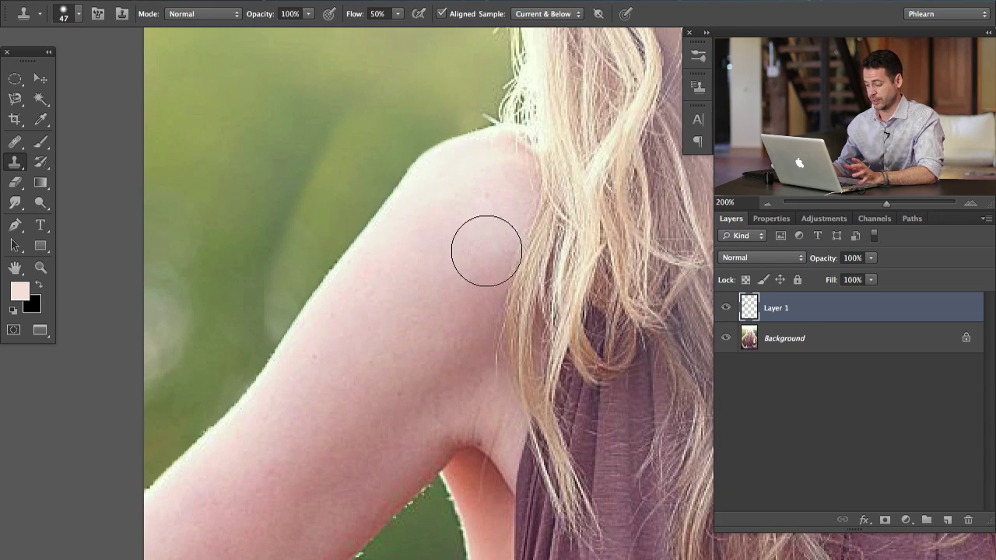
{"action": "key", "text": "super+z"}
Blend the backdrop beside the arm's outer edge with closely sampled Clone Stamp strokes, using a 49 px brush
{"action": "left_click", "coordinate": [392, 127], "text": "alt"}
{"action": "left_click", "coordinate": [389, 137], "text": "alt"}
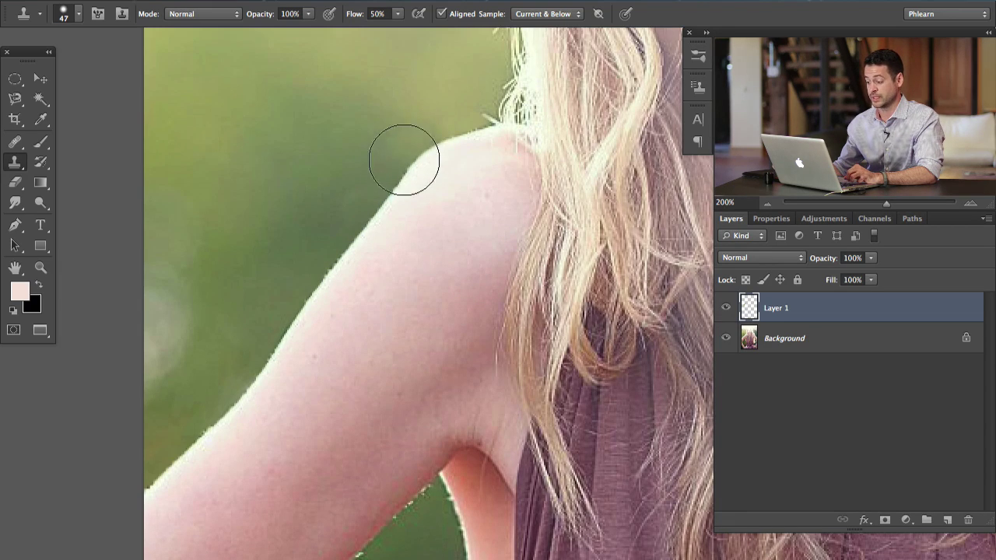
{"action": "left_click_drag", "start_coordinate": [360, 178], "coordinate": [364, 178], "text": "ctrl+alt"}
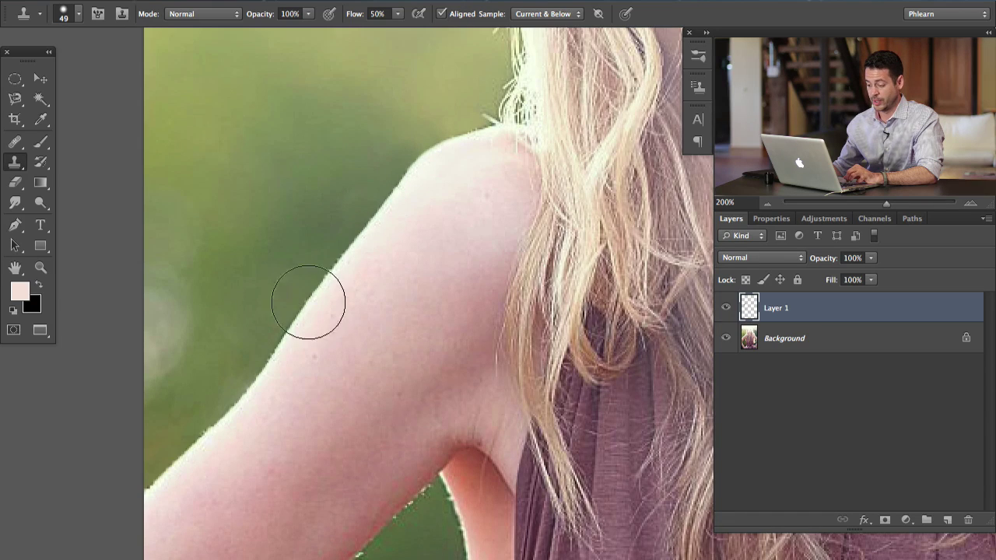
{"action": "left_click", "coordinate": [248, 357], "text": "alt"}
{"action": "mouse_move", "coordinate": [232, 393]}
{"action": "left_mouse_down"}
{"action": "mouse_move", "coordinate": [245, 350]}
{"action": "mouse_move", "coordinate": [237, 384]}
{"action": "mouse_move", "coordinate": [257, 382]}
{"action": "mouse_move", "coordinate": [196, 436]}
{"action": "left_mouse_up"}
{"action": "left_click", "coordinate": [219, 402], "text": "alt"}
{"action": "left_click", "coordinate": [271, 320], "text": "alt"}
{"action": "mouse_move", "coordinate": [275, 330]}
{"action": "left_mouse_down"}
{"action": "mouse_move", "coordinate": [288, 281]}
{"action": "mouse_move", "coordinate": [332, 253]}
{"action": "mouse_move", "coordinate": [326, 266]}
{"action": "mouse_move", "coordinate": [397, 150]}
{"action": "mouse_move", "coordinate": [368, 206]}
{"action": "left_mouse_up"}
{"action": "left_click", "coordinate": [337, 154], "text": "alt"}
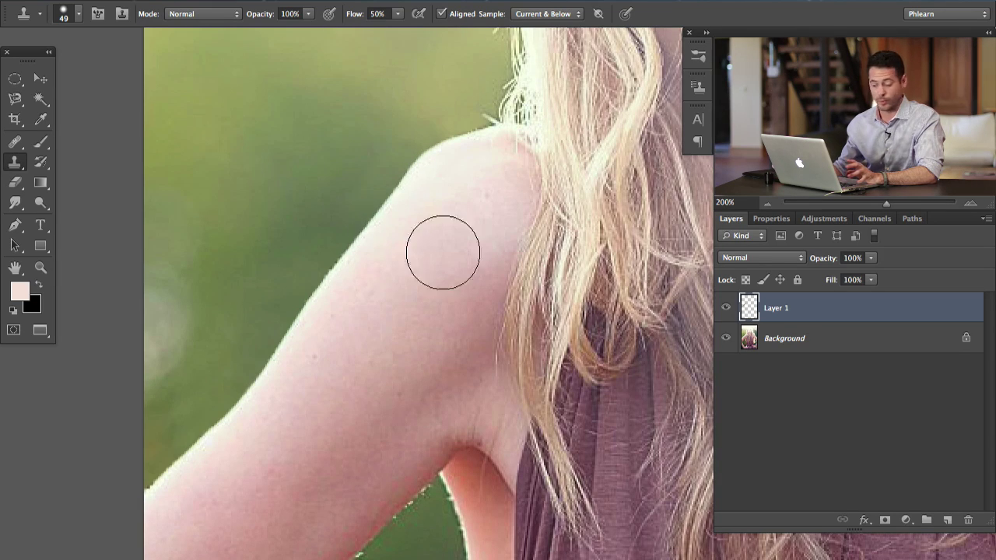
Compare the arm's edge before and after the backdrop cloning by toggling Layer 1's visibility
{"action": "left_click_drag", "start_coordinate": [383, 319], "coordinate": [412, 284]}
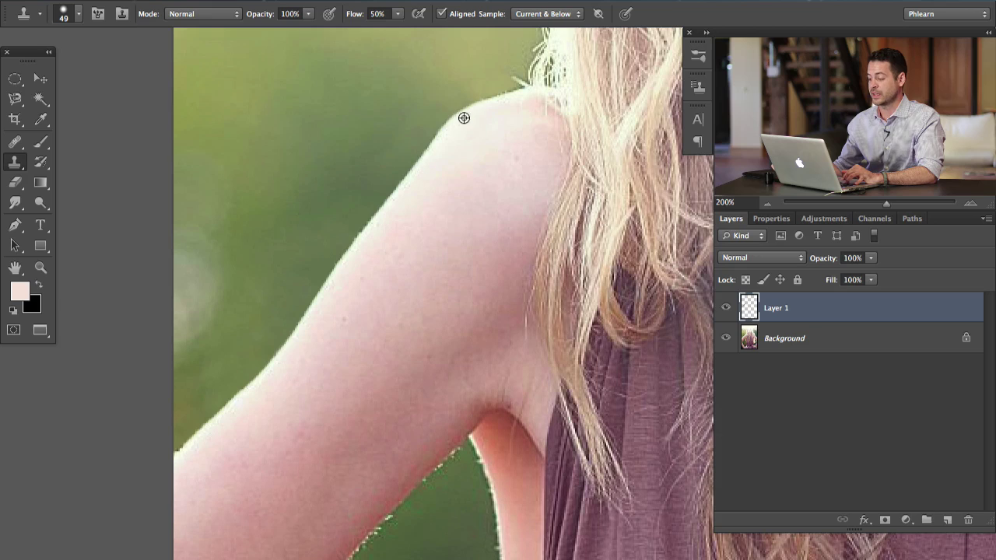
{"action": "left_click", "coordinate": [725, 308]}
{"action": "left_click", "coordinate": [725, 308]}
{"action": "left_click", "coordinate": [724, 308]}
{"action": "left_click", "coordinate": [724, 308]}
{"action": "left_click", "coordinate": [723, 308]}
{"action": "left_click", "coordinate": [725, 308]}
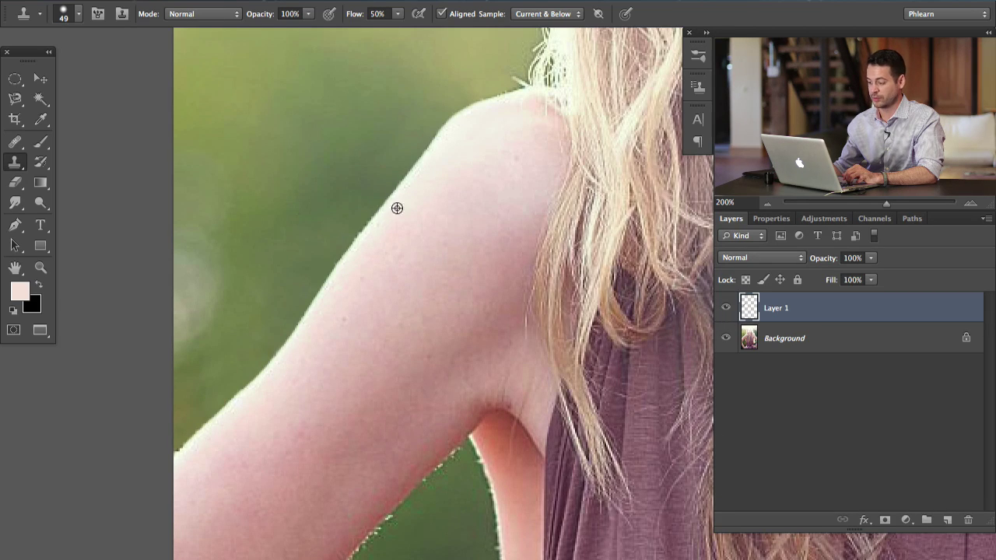
{"action": "left_click", "coordinate": [724, 310]}
{"action": "left_click", "coordinate": [724, 309]}
{"action": "left_click", "coordinate": [725, 310]}
{"action": "left_click", "coordinate": [725, 310]}
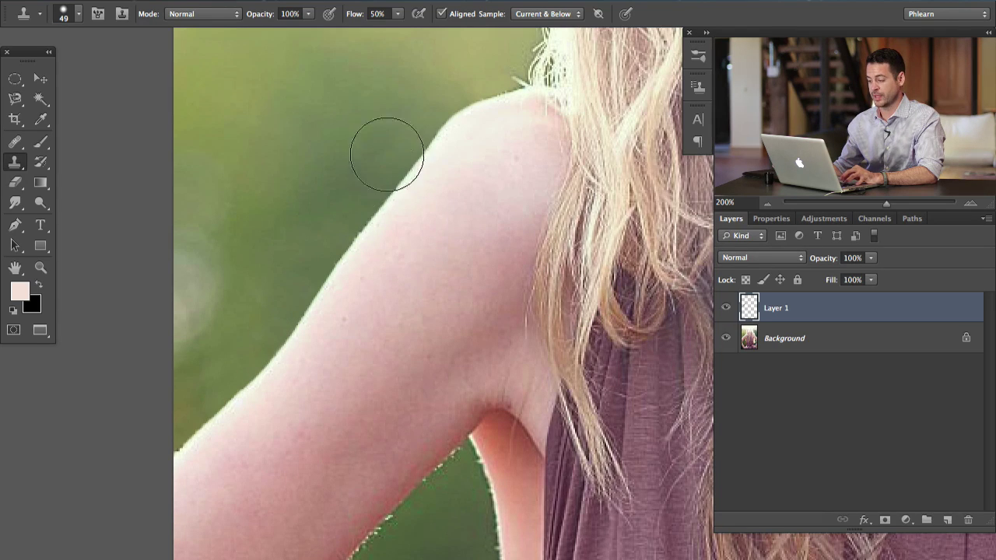
Invert the selection to cover the woman and add a new empty layer above Layer 1
{"action": "left_click", "coordinate": [322, 2]}
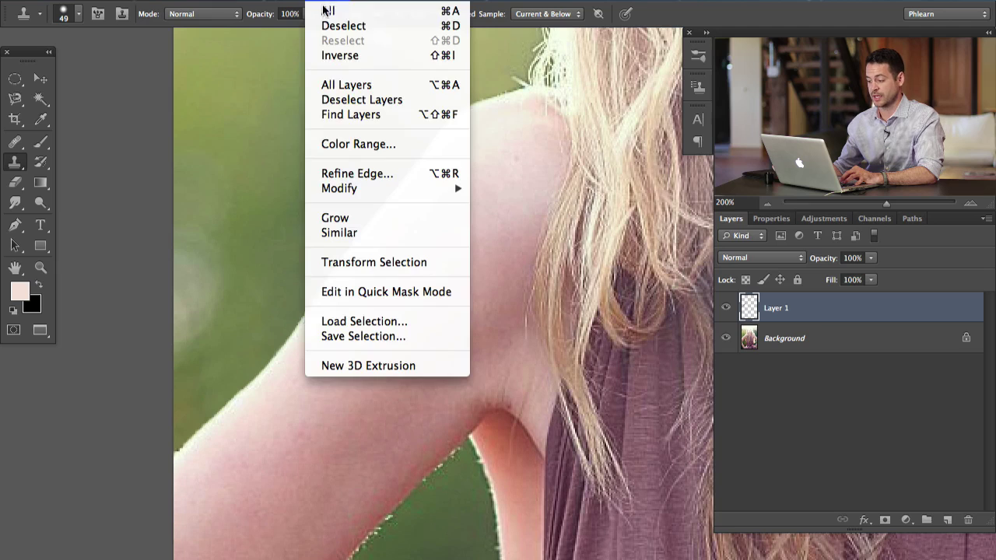
{"action": "left_click", "coordinate": [345, 56]}
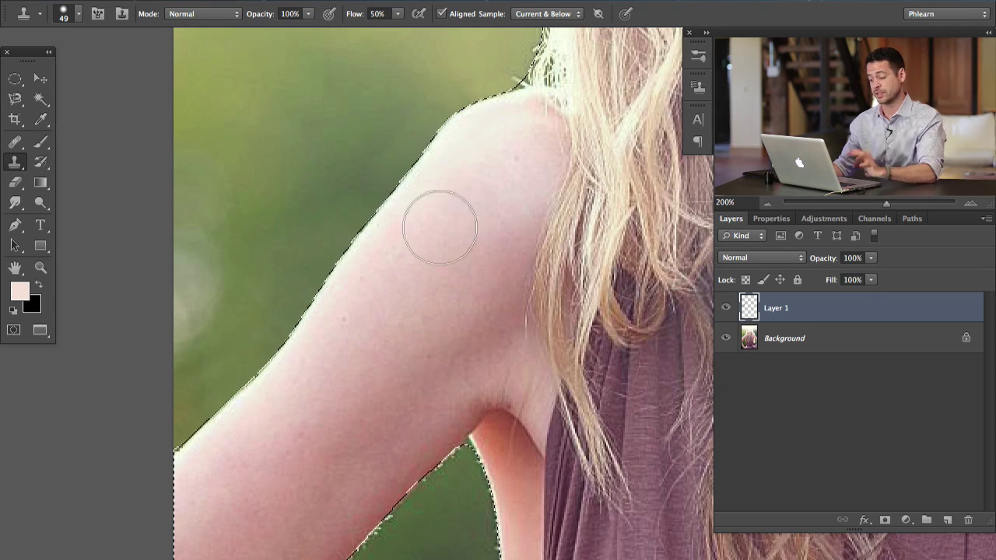
{"action": "left_click", "coordinate": [946, 520]}
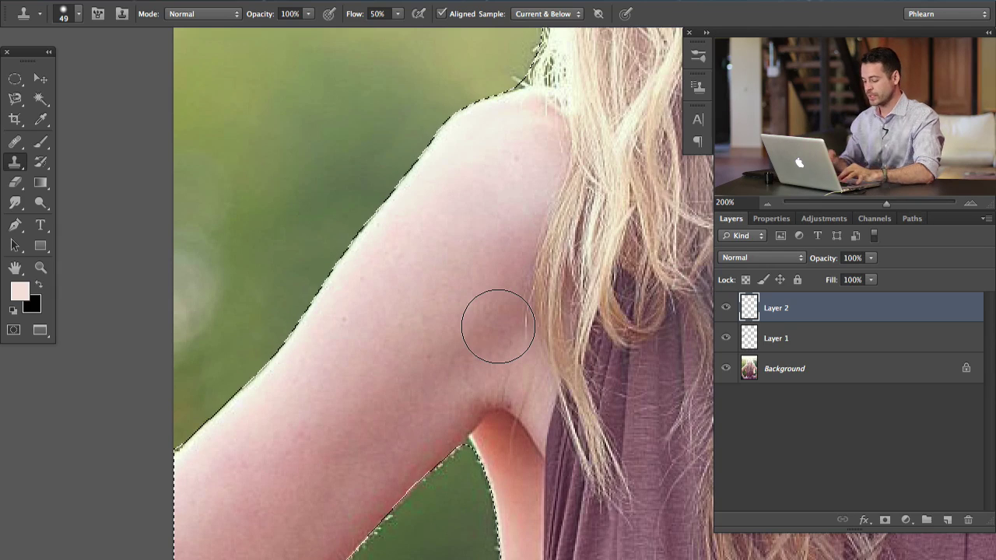
Clone skin over the bright rim along the arm's outer edge on Layer 2, using an 18 px Clone Stamp brush
{"action": "left_click_drag", "start_coordinate": [364, 243], "coordinate": [352, 252]}
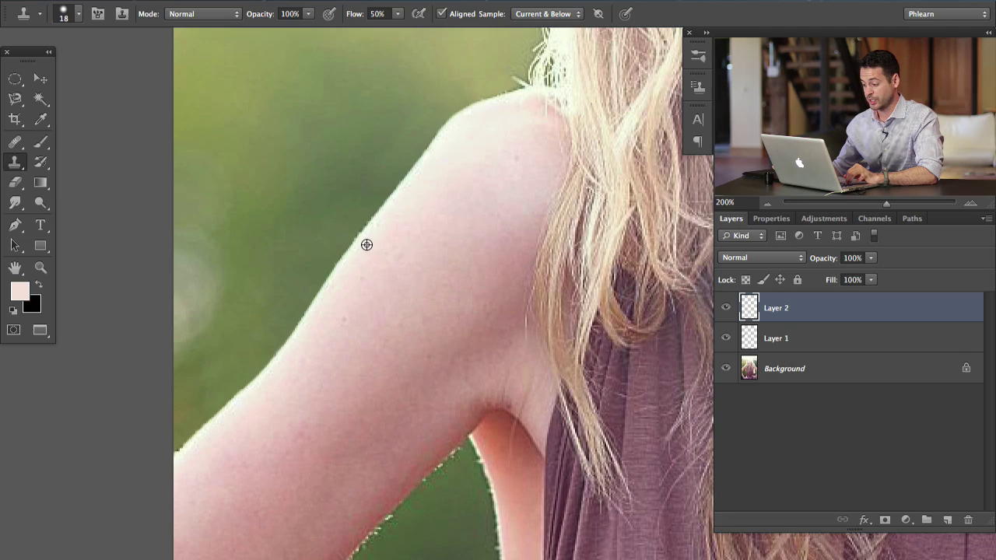
{"action": "left_click_drag", "start_coordinate": [352, 247], "coordinate": [459, 119]}
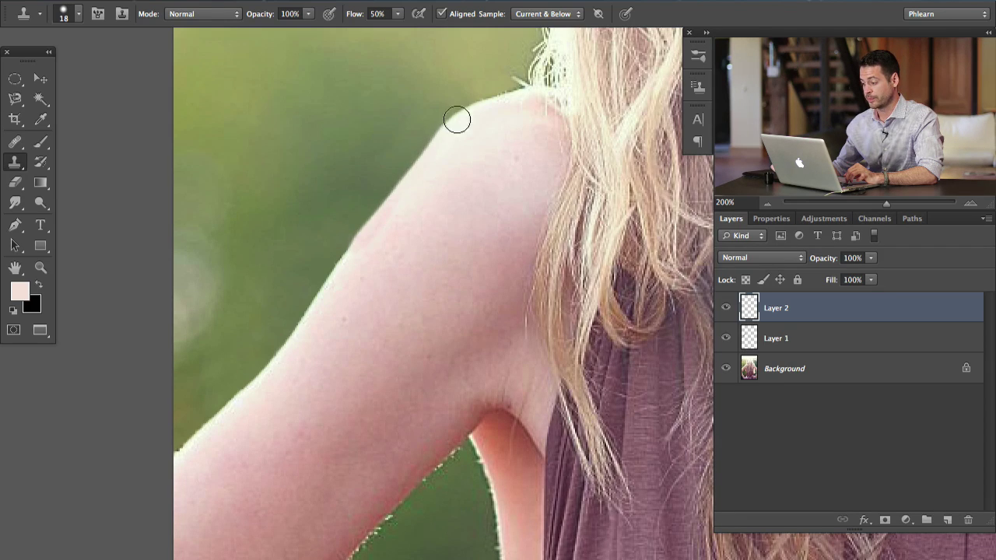
{"action": "mouse_move", "coordinate": [334, 274]}
{"action": "left_mouse_down"}
{"action": "mouse_move", "coordinate": [275, 364]}
{"action": "mouse_move", "coordinate": [231, 406]}
{"action": "left_mouse_up"}
{"action": "left_click_drag", "start_coordinate": [294, 334], "coordinate": [187, 447]}
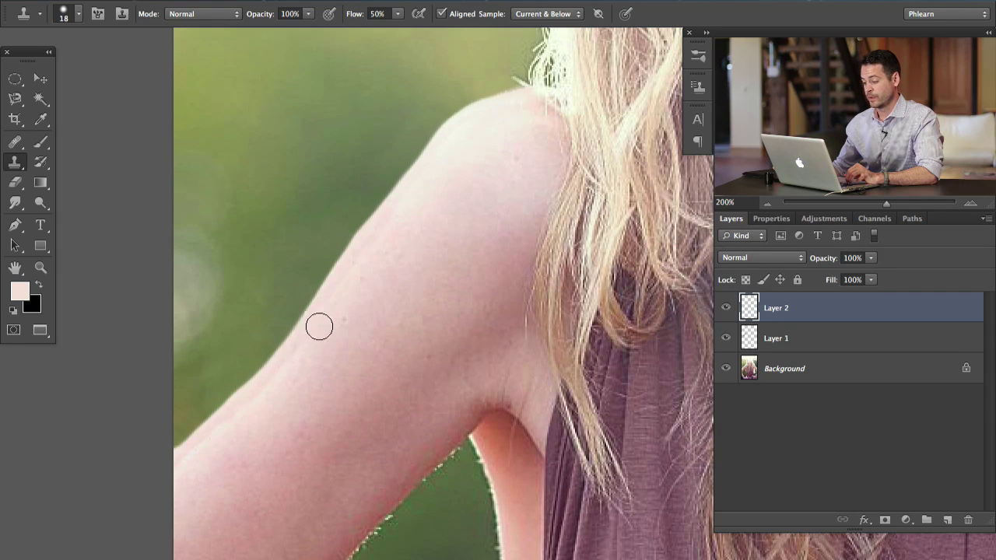
Enlarge the Clone Stamp brush to 25 px and blend freshly sampled skin along the lower part of the arm's outer edge
{"action": "left_click_drag", "start_coordinate": [312, 339], "coordinate": [317, 339]}
{"action": "left_click", "coordinate": [312, 355], "text": "alt"}
{"action": "mouse_move", "coordinate": [274, 379]}
{"action": "left_mouse_down"}
{"action": "mouse_move", "coordinate": [204, 438]}
{"action": "mouse_move", "coordinate": [173, 478]}
{"action": "left_mouse_up"}
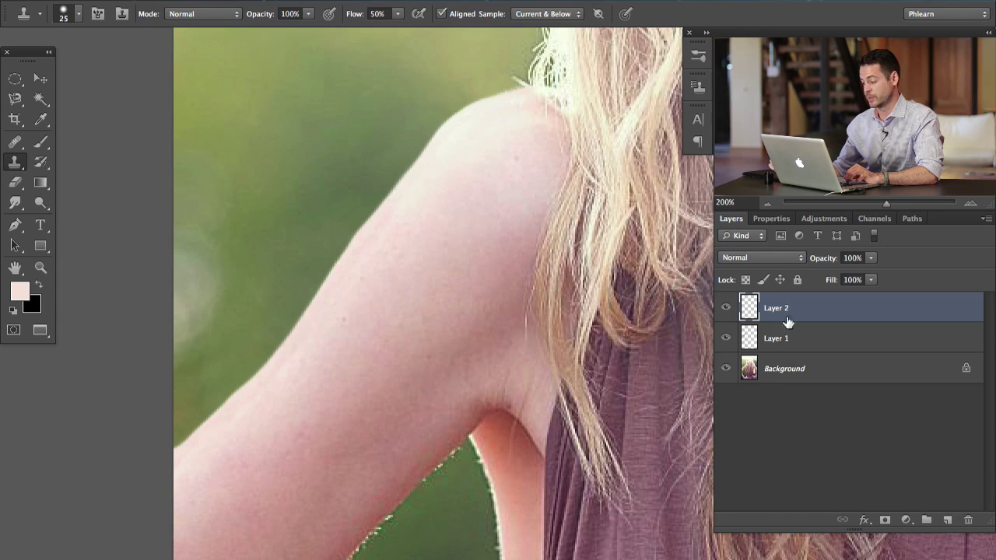
Compare the arm's edge before and after the retouch by toggling the visibility of Layer 2 and Layer 1
{"action": "left_click", "coordinate": [725, 309]}
{"action": "left_click", "coordinate": [725, 309]}
{"action": "left_click", "coordinate": [725, 309]}
{"action": "left_click", "coordinate": [726, 309]}
{"action": "left_click", "coordinate": [725, 339]}
{"action": "left_click", "coordinate": [725, 309]}
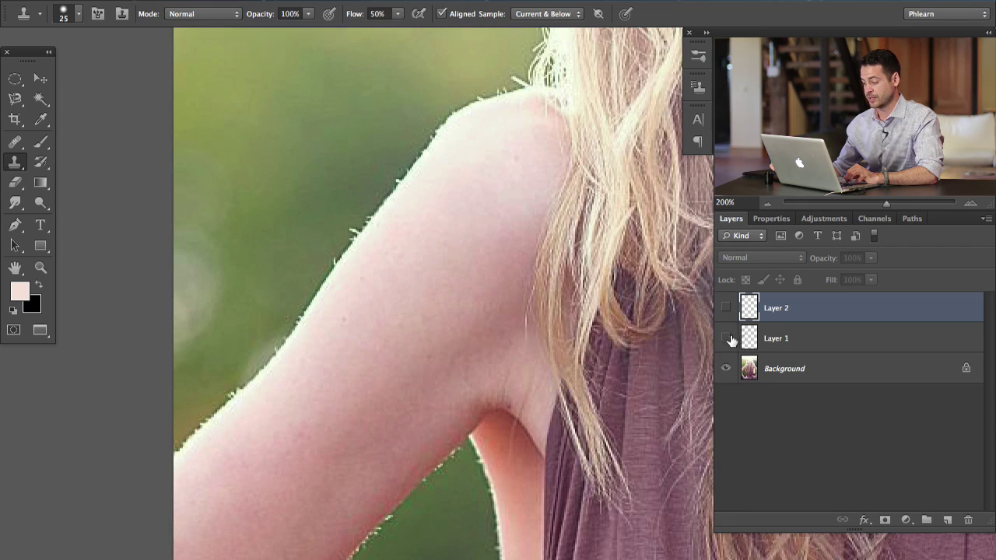
{"action": "left_click_drag", "start_coordinate": [729, 339], "coordinate": [732, 341]}
Compare the retouch in the context of the whole figure at 66.67% zoom by toggling both clone layers
{"action": "key", "text": "super+minus"}
{"action": "key", "text": "super+minus"}
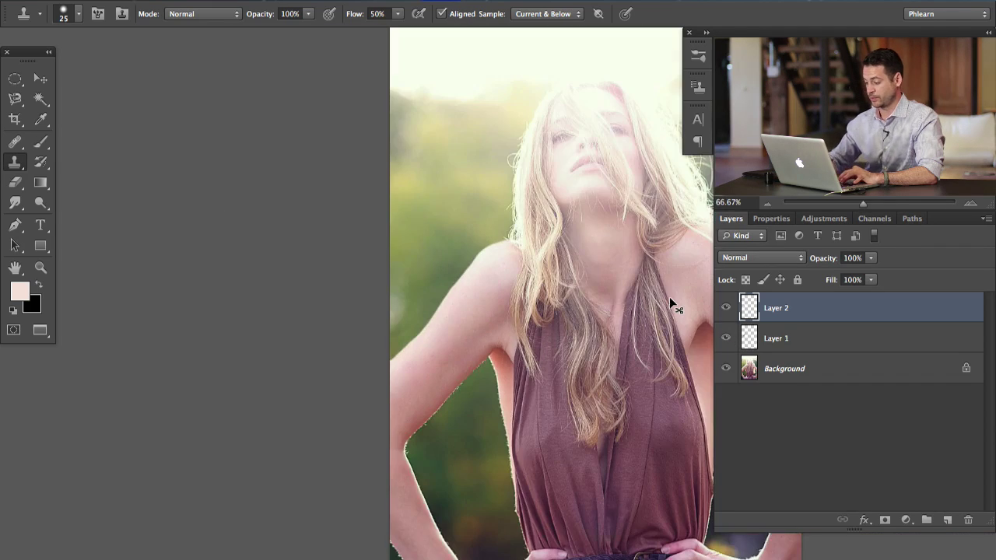
{"action": "left_click_drag", "start_coordinate": [551, 374], "coordinate": [496, 355]}
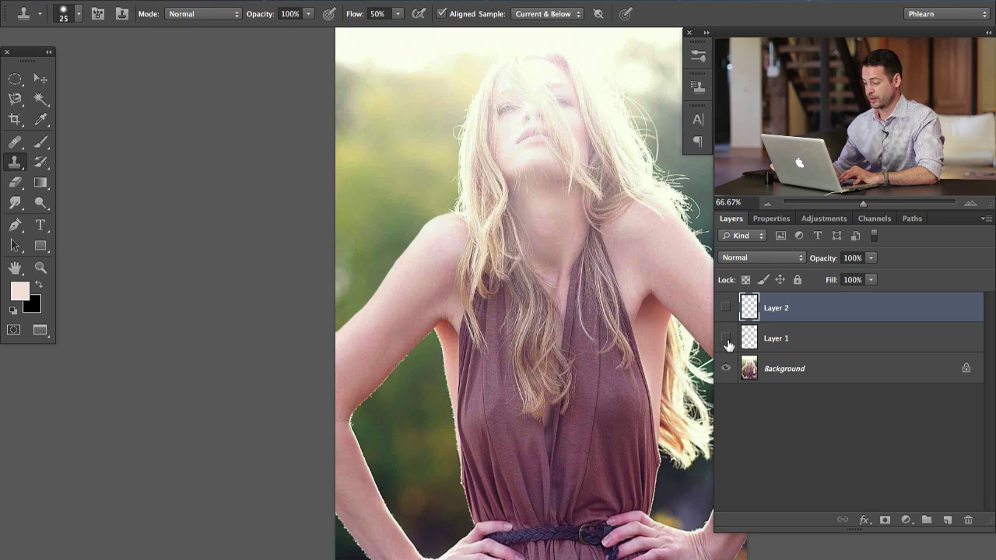
{"action": "left_click", "coordinate": [727, 340]}
{"action": "left_click", "coordinate": [727, 340]}
{"action": "left_click", "coordinate": [725, 309]}
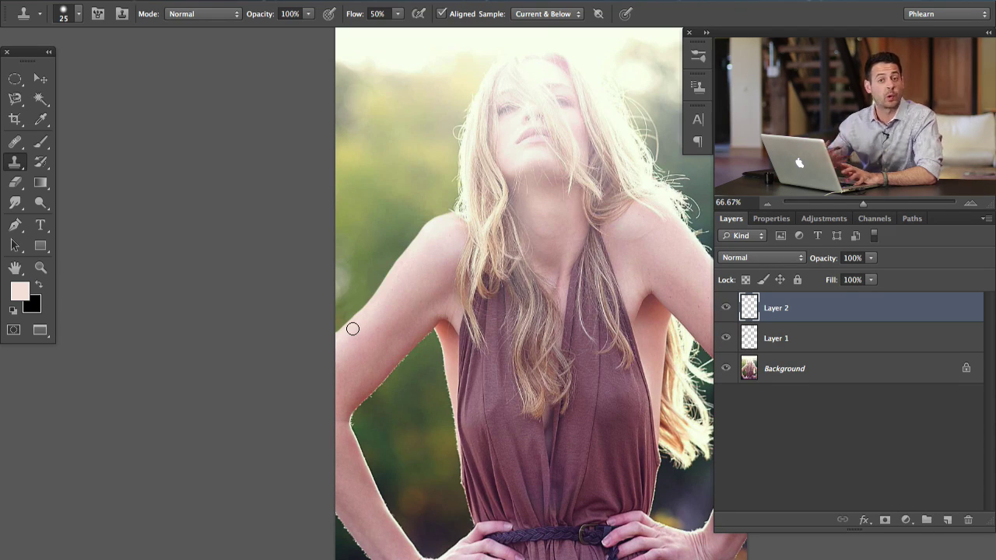
Group Layer 1 and Layer 2, and hide the group to bring back the unretouched arm
{"action": "key", "text": "super+plus"}
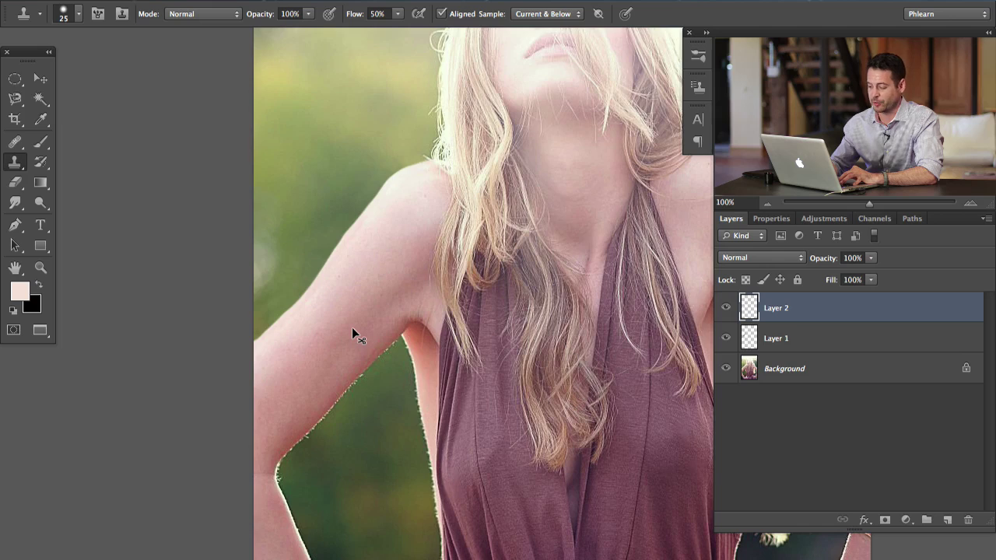
{"action": "key", "text": "super+plus"}
{"action": "key", "text": "super+minus"}
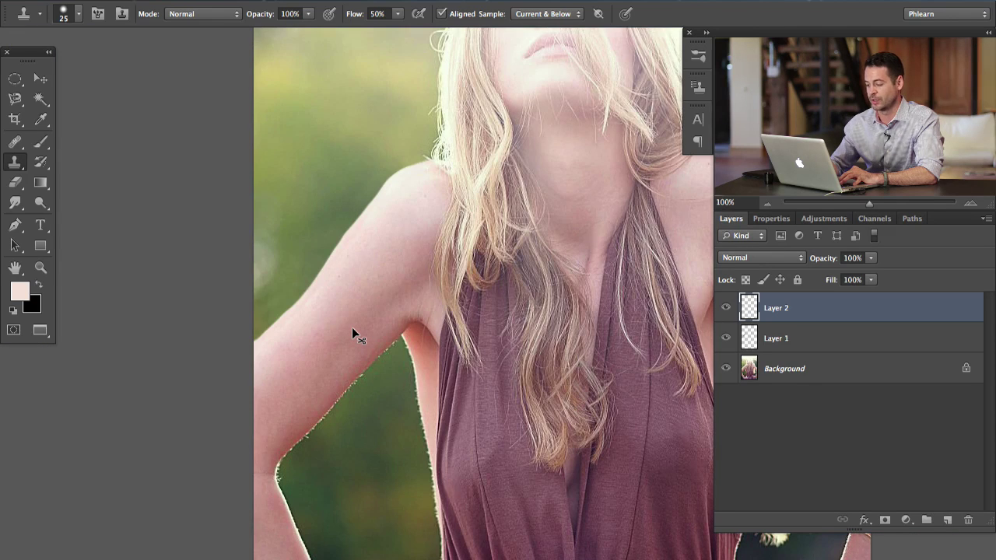
{"action": "key", "text": "super+plus"}
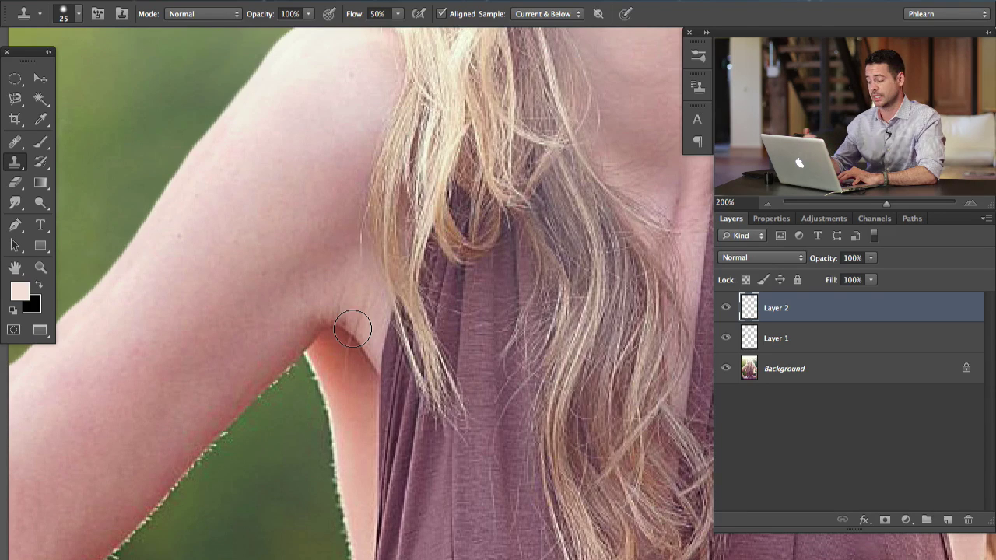
{"action": "left_click_drag", "start_coordinate": [238, 251], "coordinate": [453, 374]}
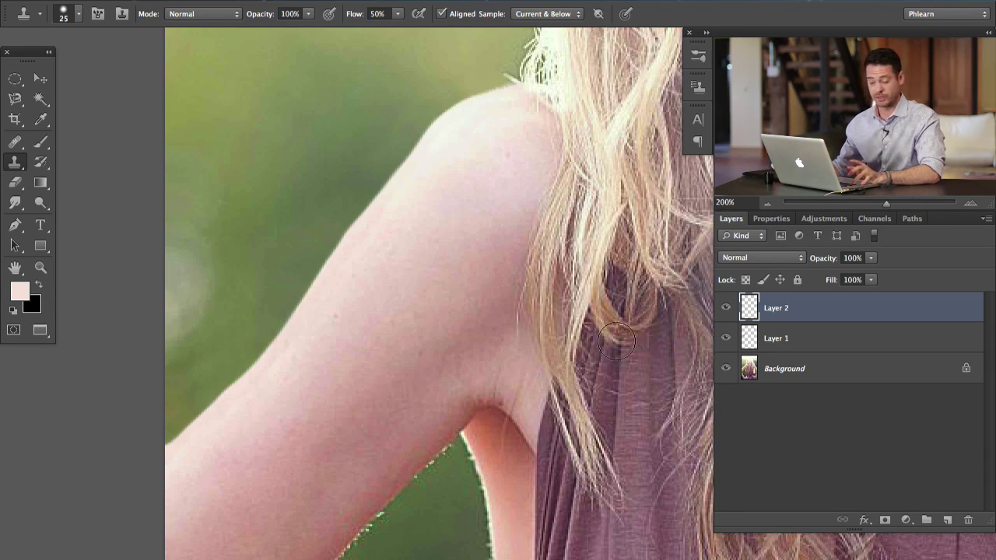
{"action": "left_click", "coordinate": [826, 345], "text": "shift"}
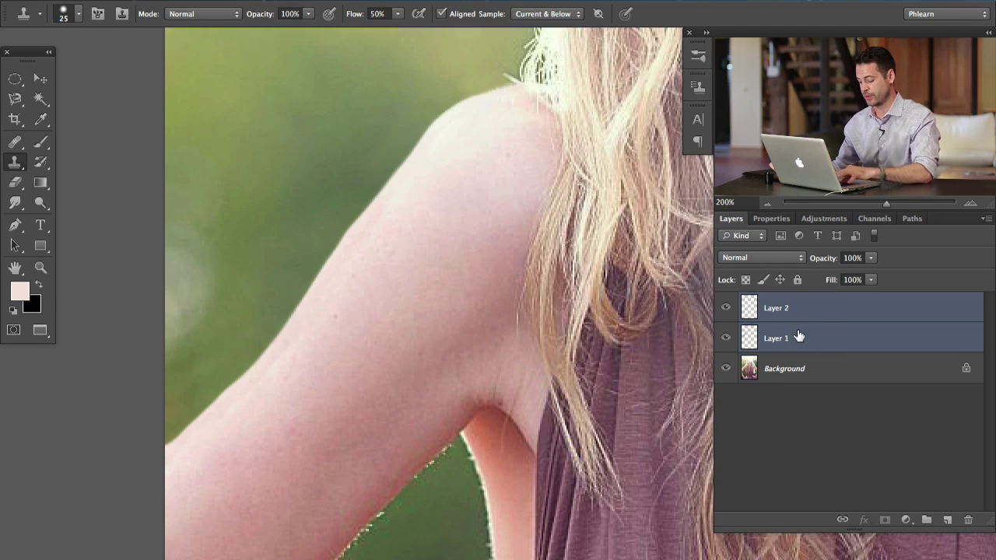
{"action": "key", "text": "ctrl+g"}
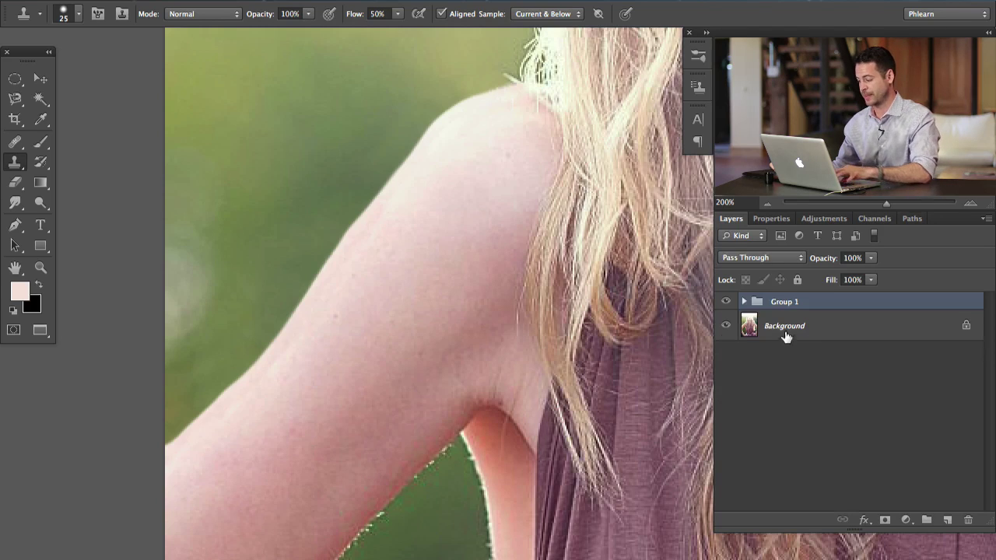
{"action": "left_click", "coordinate": [725, 303]}
{"action": "left_click_drag", "start_coordinate": [566, 314], "coordinate": [549, 338]}
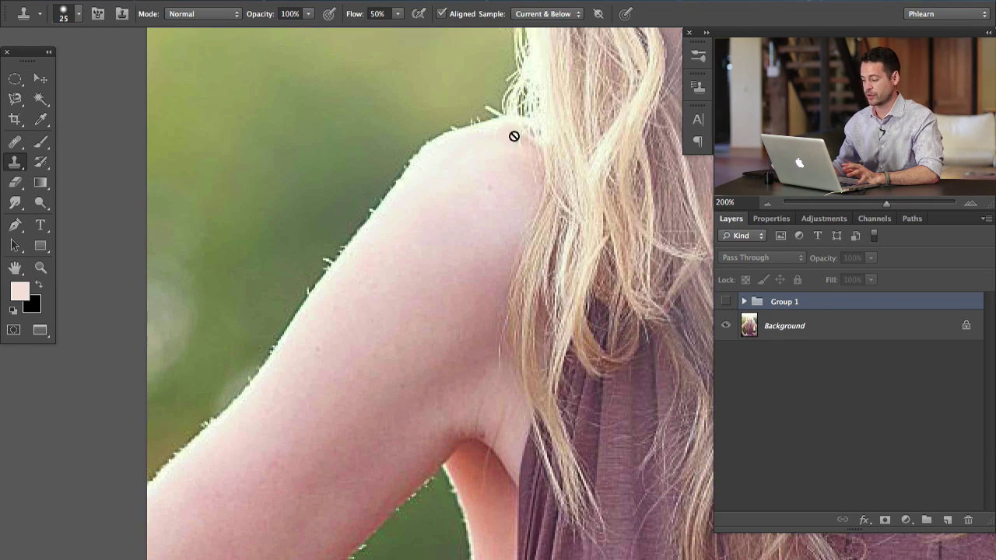
Add a new empty layer above the hidden group and trace the arm's outer edge from the shoulder down with a Pen path
{"action": "left_click", "coordinate": [947, 519]}
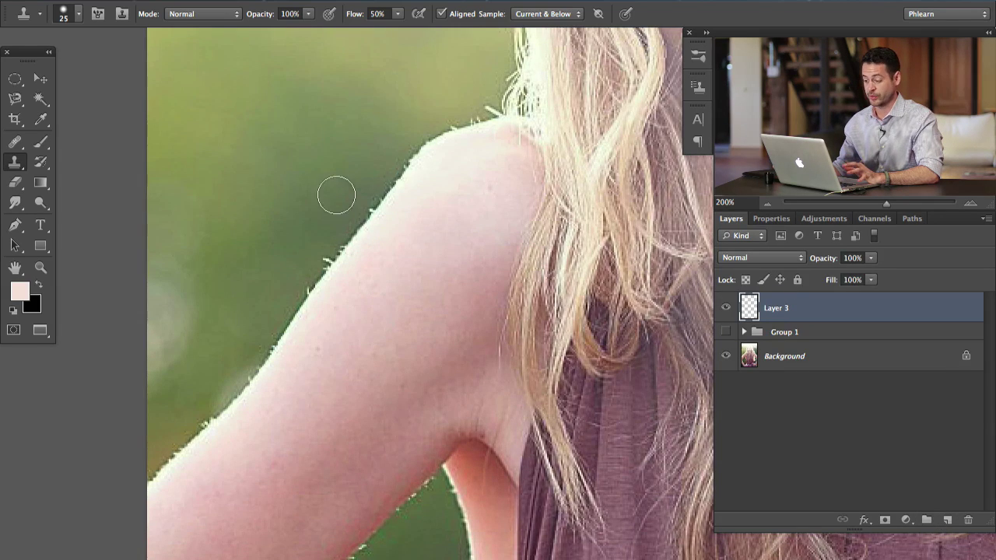
{"action": "key", "text": "p"}
{"action": "left_click_drag", "start_coordinate": [356, 225], "coordinate": [366, 217]}
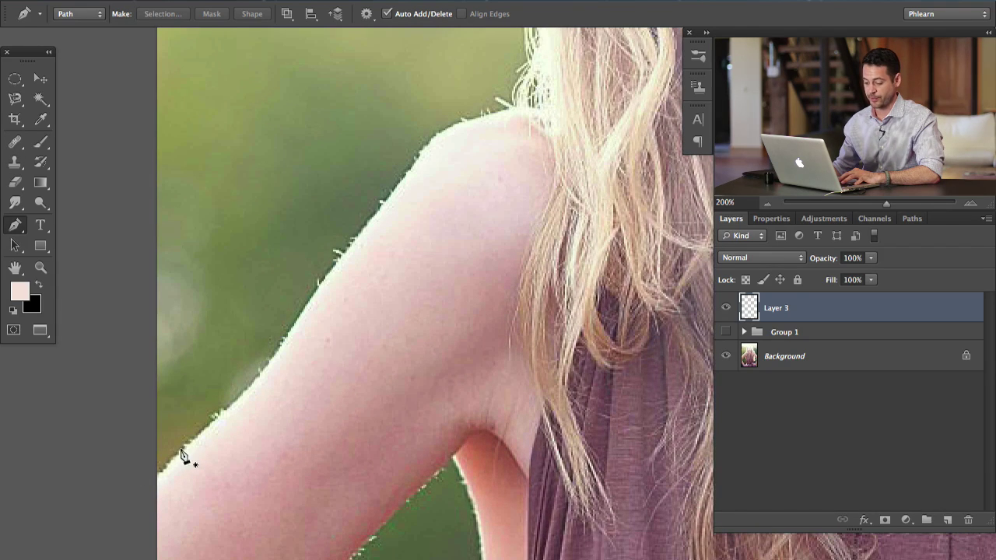
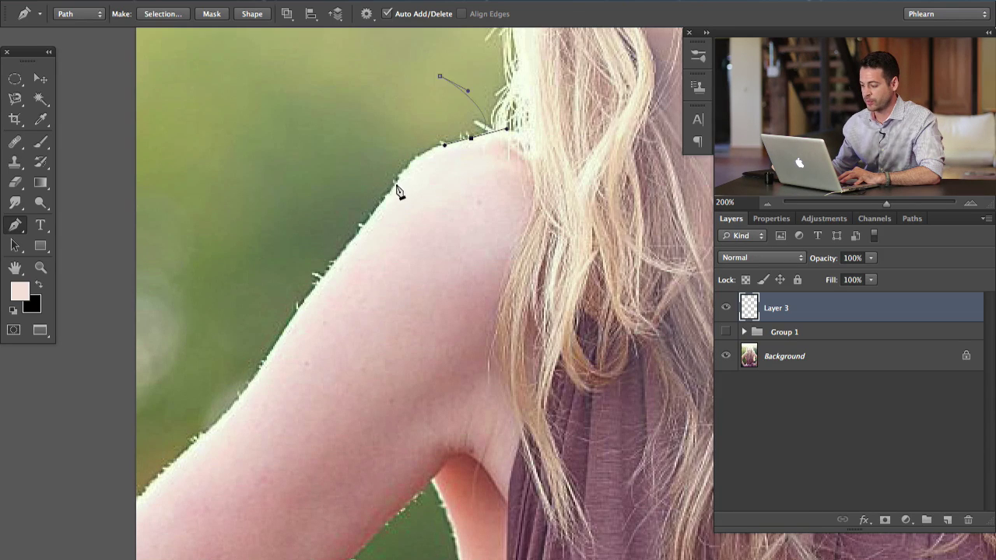
{"action": "left_click_drag", "start_coordinate": [393, 192], "coordinate": [364, 227]}
{"action": "left_click_drag", "start_coordinate": [392, 192], "coordinate": [391, 196]}
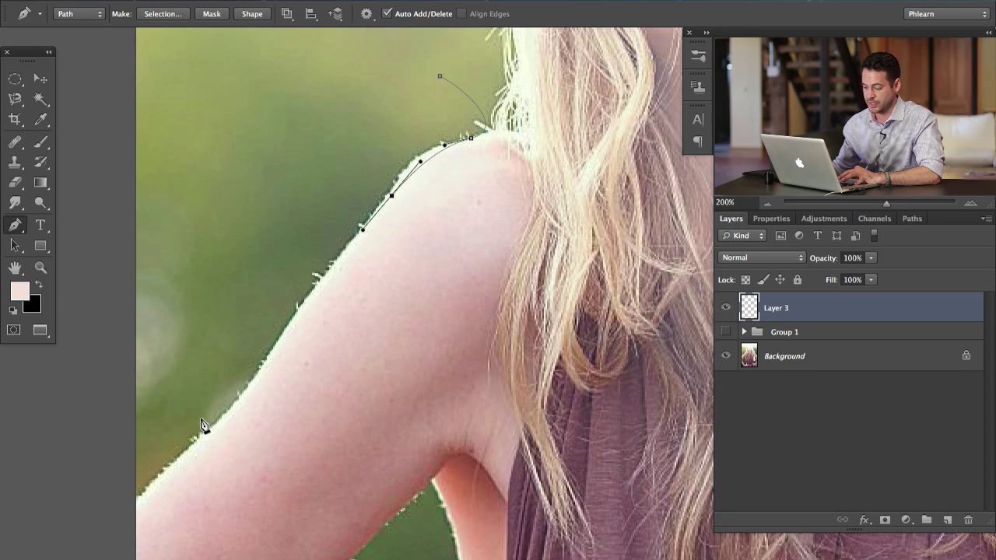
{"action": "left_click_drag", "start_coordinate": [291, 325], "coordinate": [267, 359]}
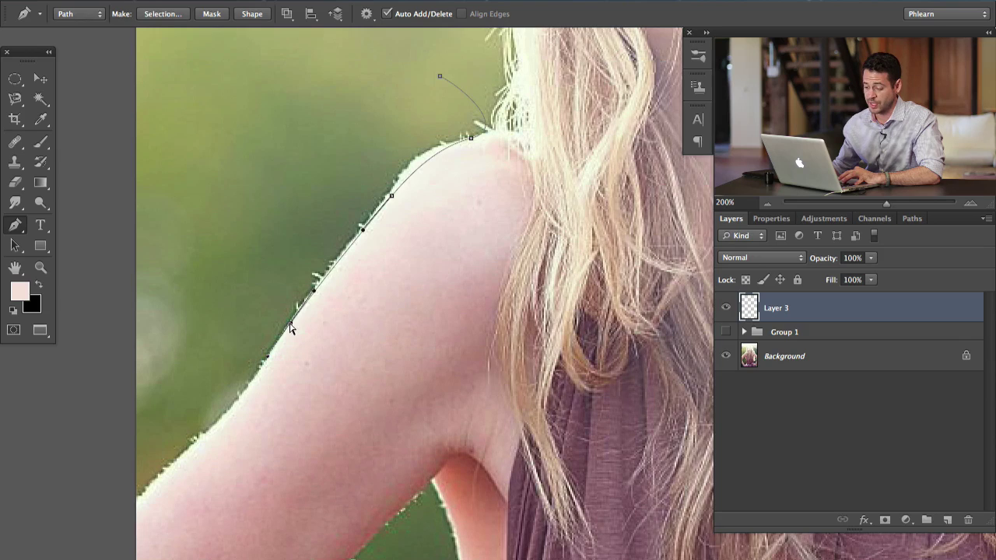
{"action": "left_click_drag", "start_coordinate": [290, 324], "coordinate": [288, 328]}
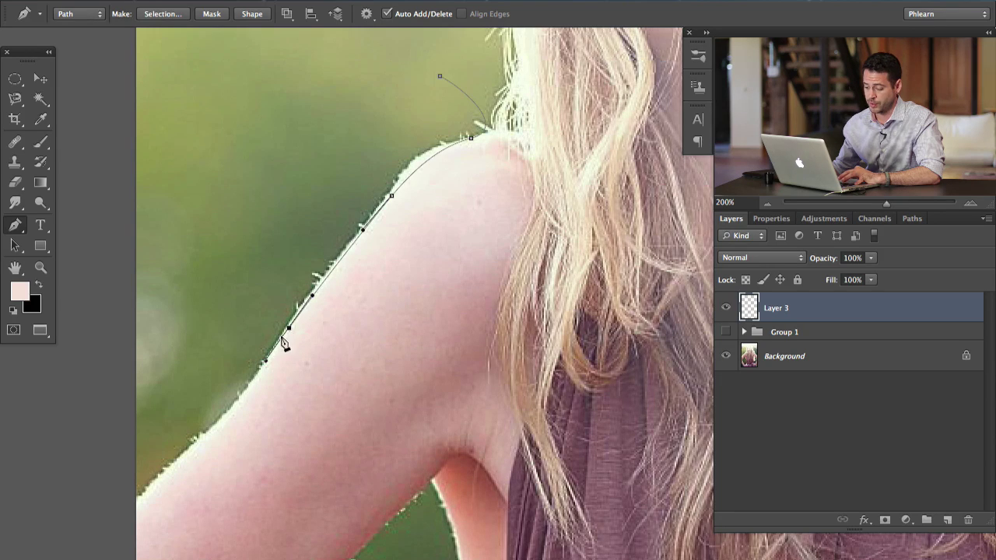
{"action": "left_click", "coordinate": [191, 448]}
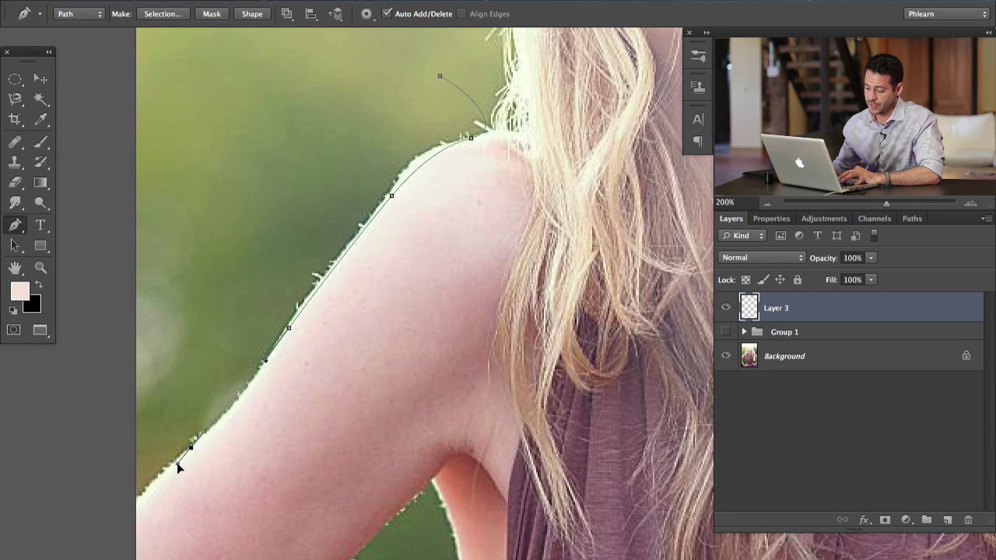
{"action": "left_click", "coordinate": [168, 469]}
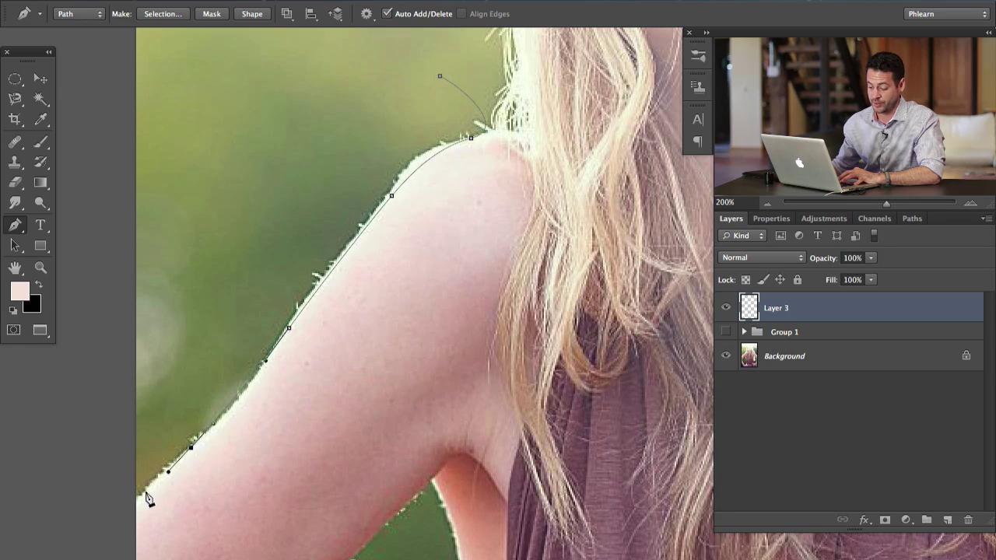
{"action": "left_click_drag", "start_coordinate": [142, 499], "coordinate": [119, 515]}
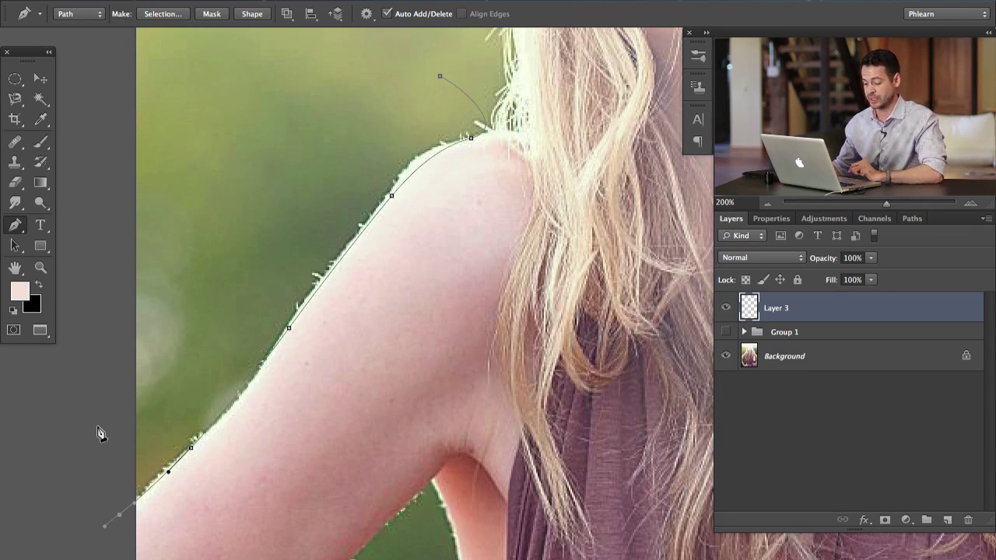
Close the path with a loose curve outside the photo's edge and through the green backdrop back to its starting point
{"action": "left_click_drag", "start_coordinate": [72, 357], "coordinate": [93, 263]}
{"action": "left_click_drag", "start_coordinate": [236, 90], "coordinate": [309, 71]}
{"action": "left_click", "coordinate": [440, 77]}
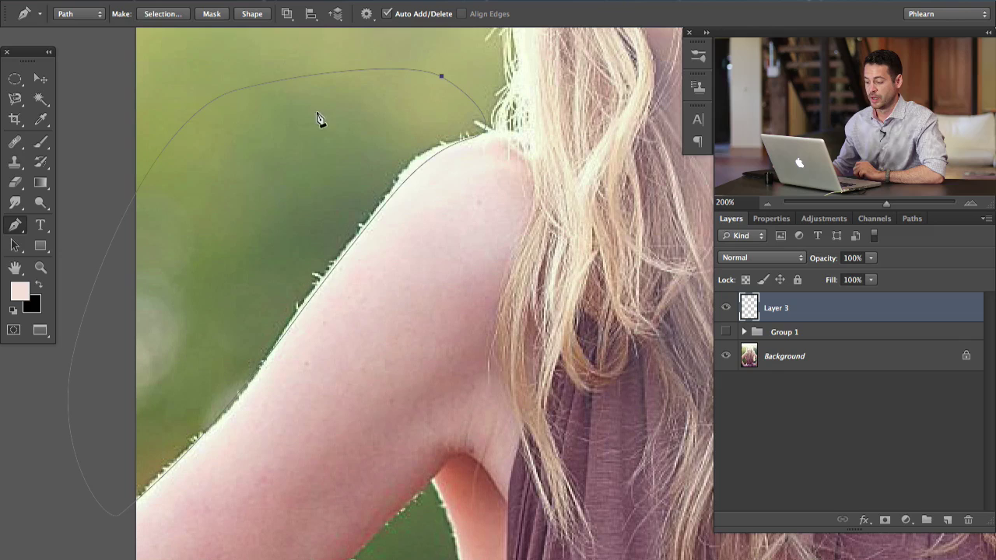
{"action": "right_click", "coordinate": [233, 140]}
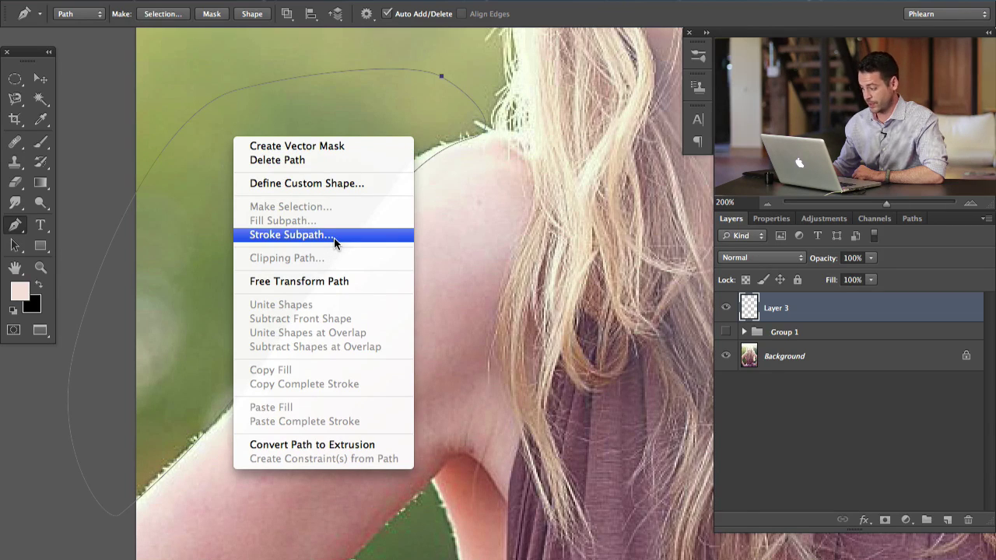
{"action": "left_click", "coordinate": [197, 181]}
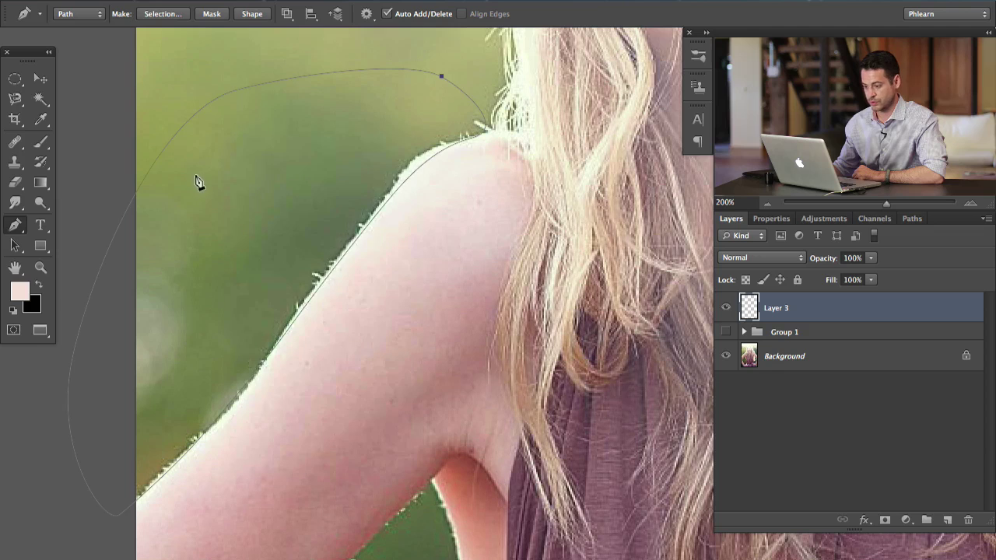
{"action": "left_click_drag", "start_coordinate": [347, 166], "coordinate": [375, 158]}
{"action": "right_click", "coordinate": [368, 105]}
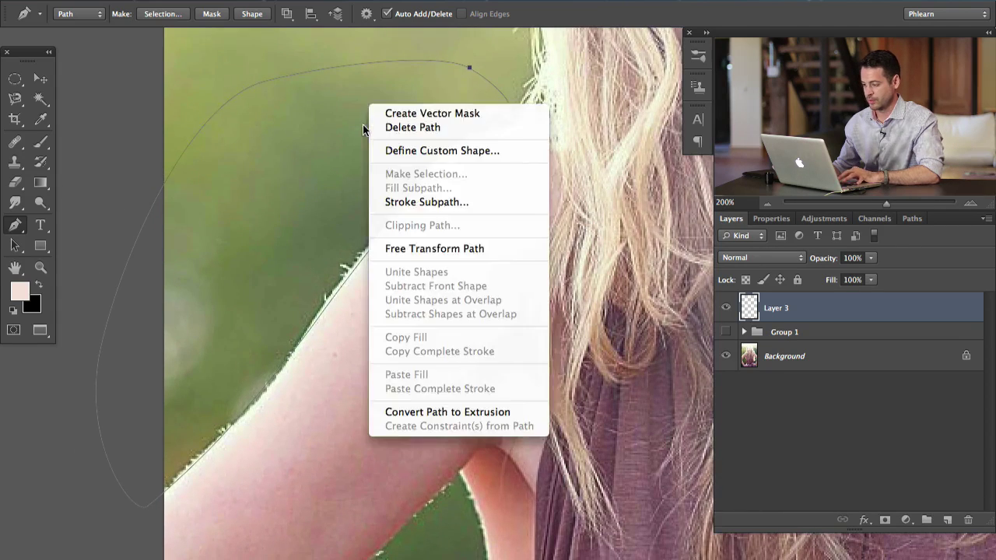
{"action": "left_click", "coordinate": [363, 126]}
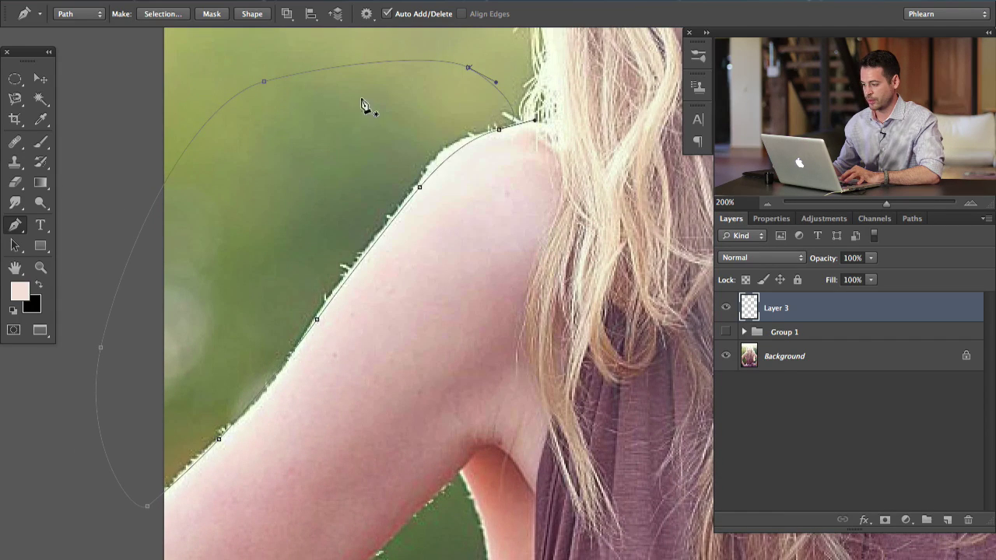
{"action": "right_click", "coordinate": [351, 101]}
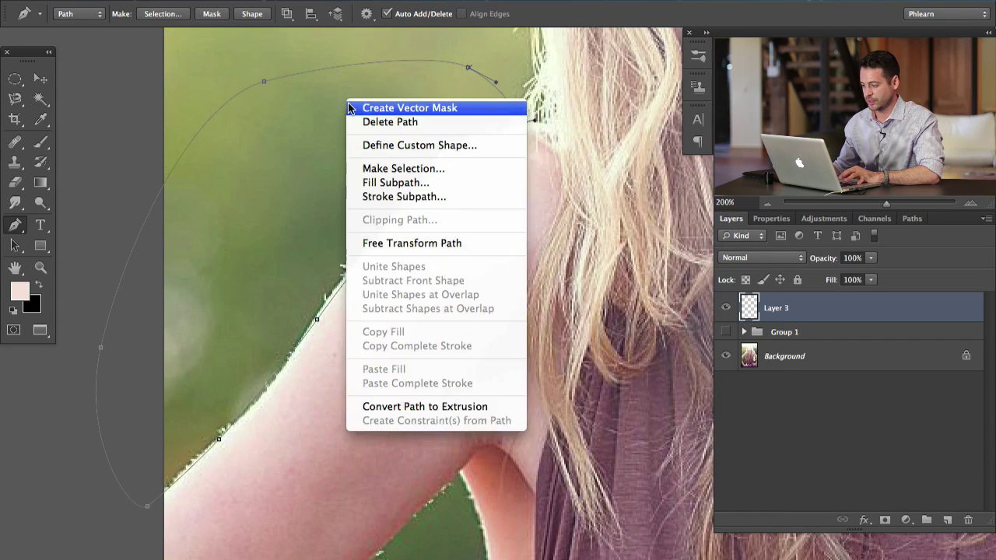
{"action": "left_click", "coordinate": [445, 170]}
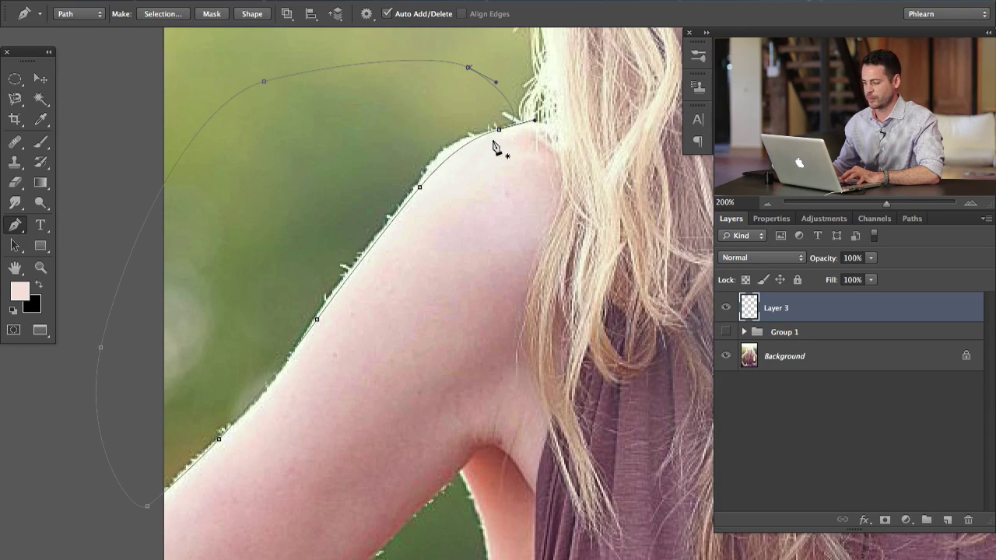
Convert the closed path into a new anti-aliased selection with a 0.1 pixel feather radius and hide the outlines
{"action": "left_click", "coordinate": [501, 182], "text": "super"}
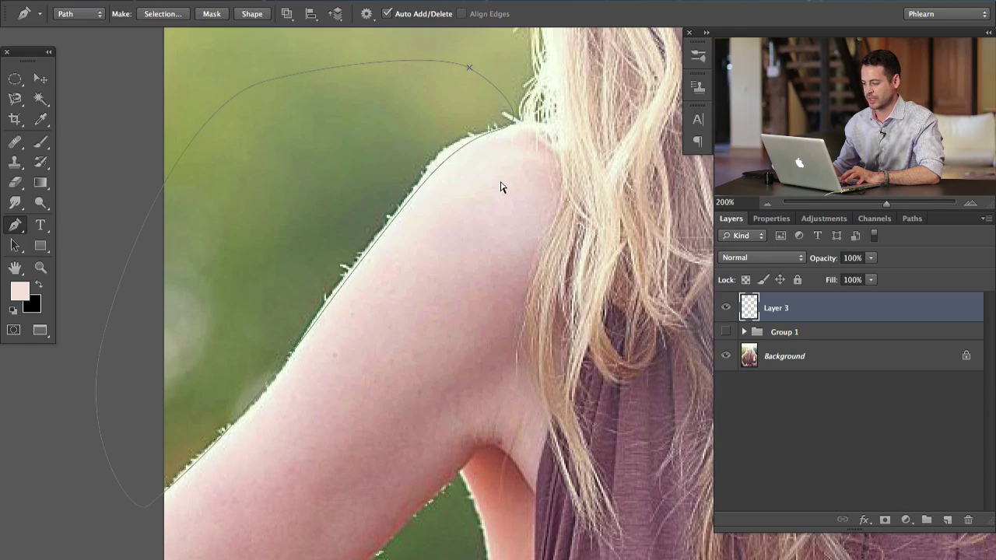
{"action": "left_click", "coordinate": [426, 68], "text": "super"}
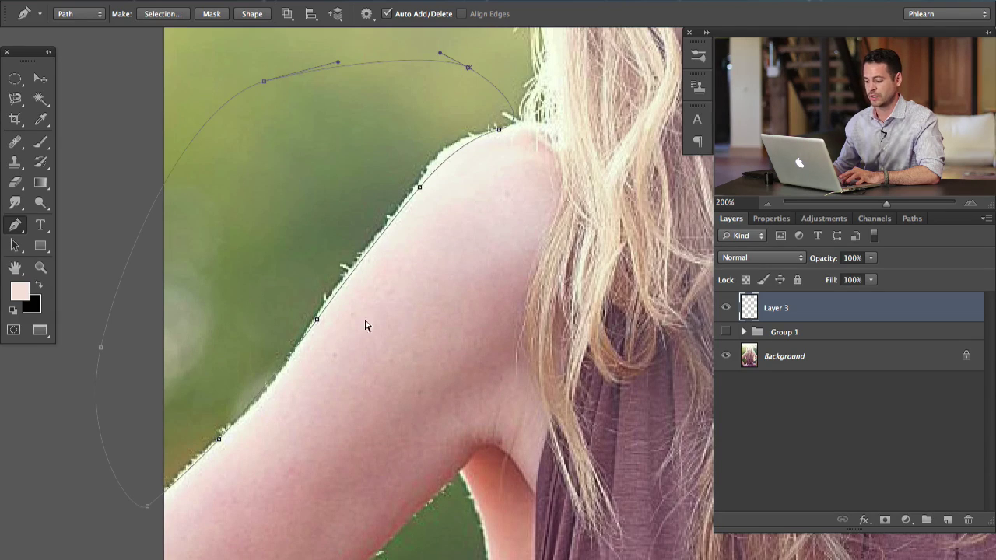
{"action": "right_click", "coordinate": [300, 136]}
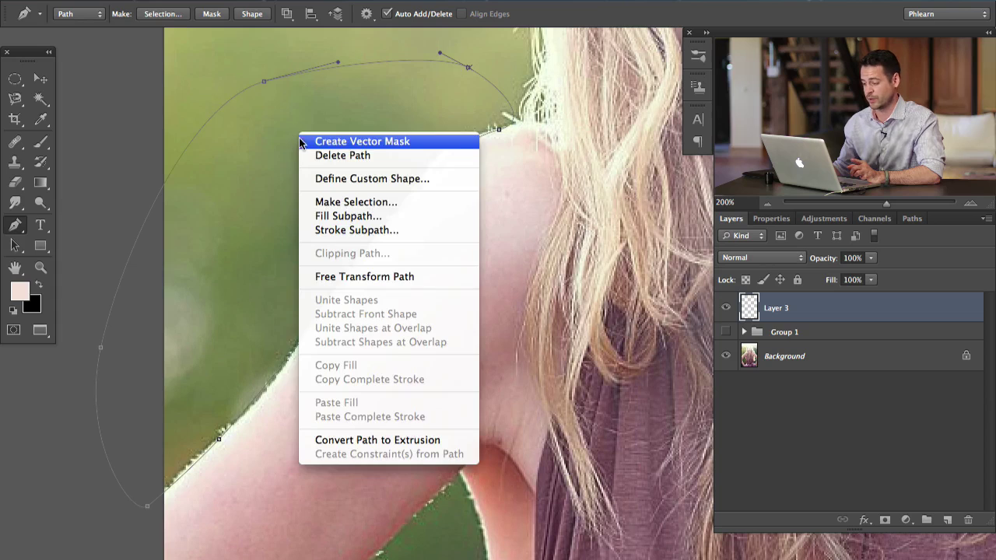
{"action": "left_click", "coordinate": [371, 206]}
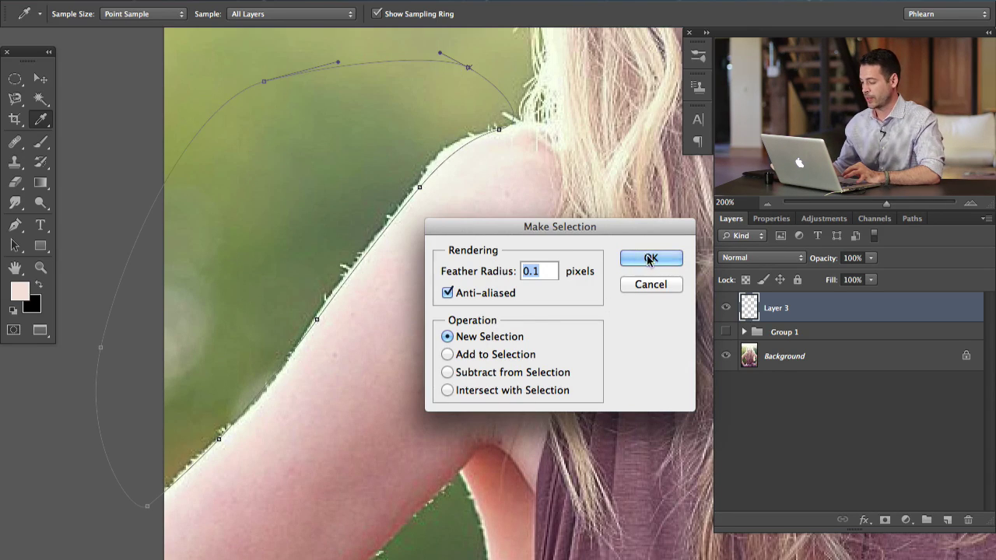
{"action": "key", "text": "Return"}
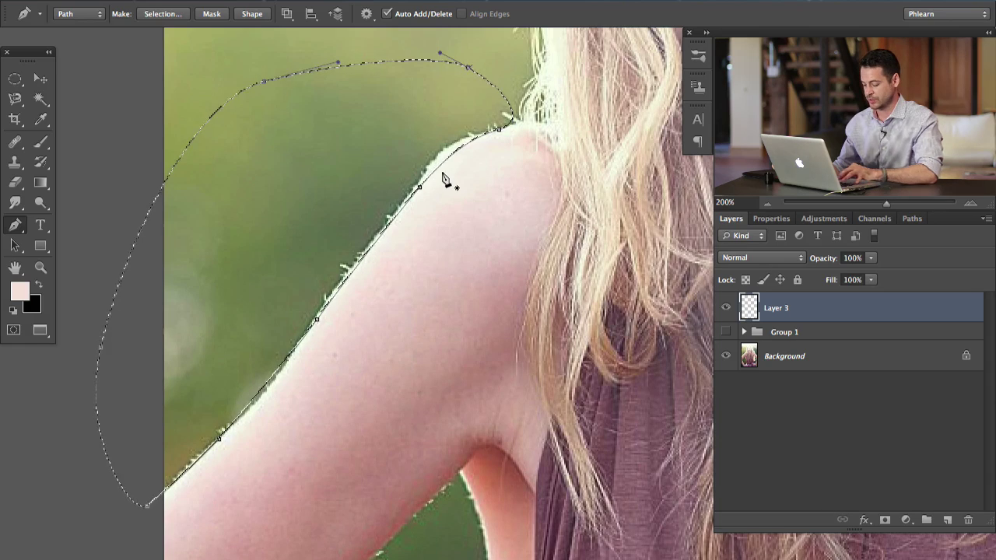
{"action": "key", "text": "super+h"}
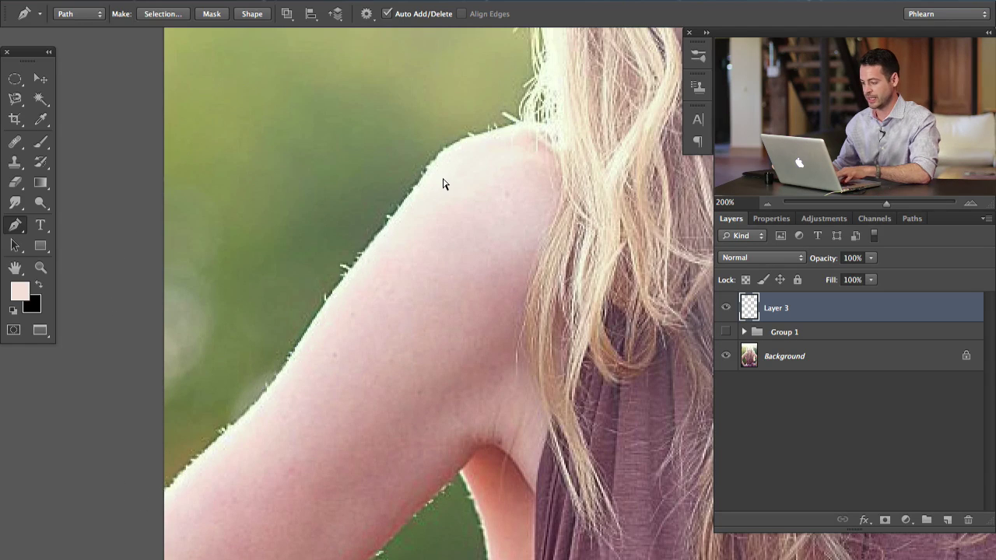
Clone clean green backdrop over the stray hairs along the arm's outer edge and shoulder within the selection on Layer 3
{"action": "key", "text": "s"}
{"action": "left_click", "coordinate": [410, 147], "text": "alt"}
{"action": "mouse_move", "coordinate": [428, 164]}
{"action": "left_mouse_down"}
{"action": "mouse_move", "coordinate": [270, 358]}
{"action": "mouse_move", "coordinate": [278, 360]}
{"action": "mouse_move", "coordinate": [167, 477]}
{"action": "left_mouse_up"}
{"action": "left_click", "coordinate": [191, 438], "text": "alt"}
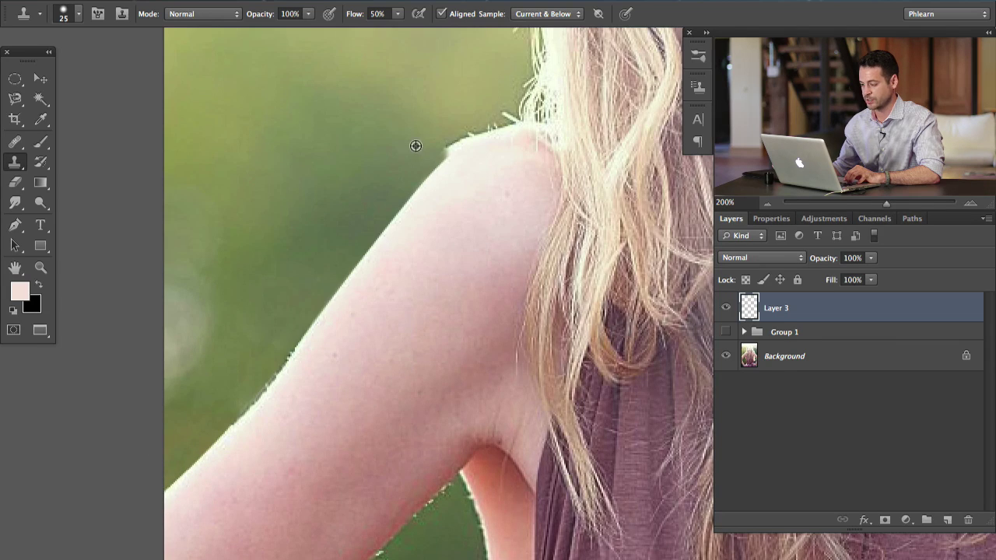
{"action": "left_click", "coordinate": [463, 144], "text": "alt"}
{"action": "mouse_move", "coordinate": [473, 137]}
{"action": "left_mouse_down"}
{"action": "mouse_move", "coordinate": [496, 126]}
{"action": "mouse_move", "coordinate": [460, 146]}
{"action": "mouse_move", "coordinate": [479, 135]}
{"action": "left_mouse_up"}
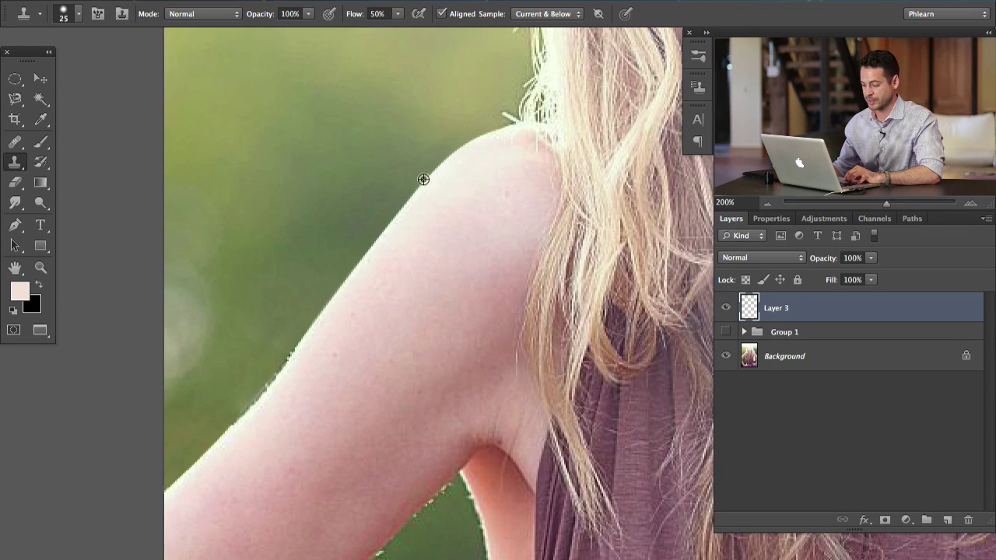
Try to clone arm skin over the uneven edge with the backdrop side still selected, and undo the stroke
{"action": "left_click", "coordinate": [301, 377], "text": "alt"}
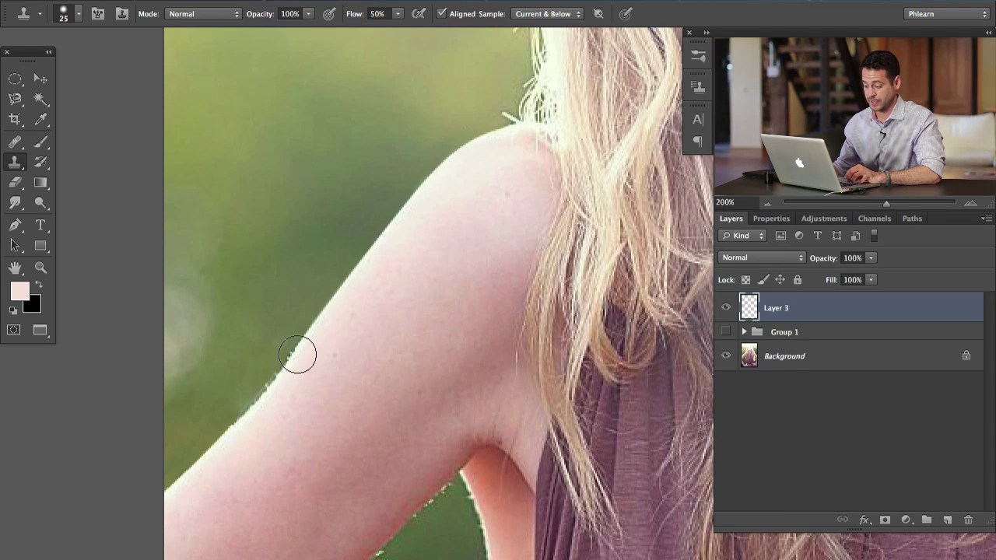
{"action": "mouse_move", "coordinate": [298, 355]}
{"action": "left_mouse_down"}
{"action": "mouse_move", "coordinate": [225, 427]}
{"action": "mouse_move", "coordinate": [255, 377]}
{"action": "mouse_move", "coordinate": [231, 388]}
{"action": "mouse_move", "coordinate": [303, 337]}
{"action": "left_mouse_up"}
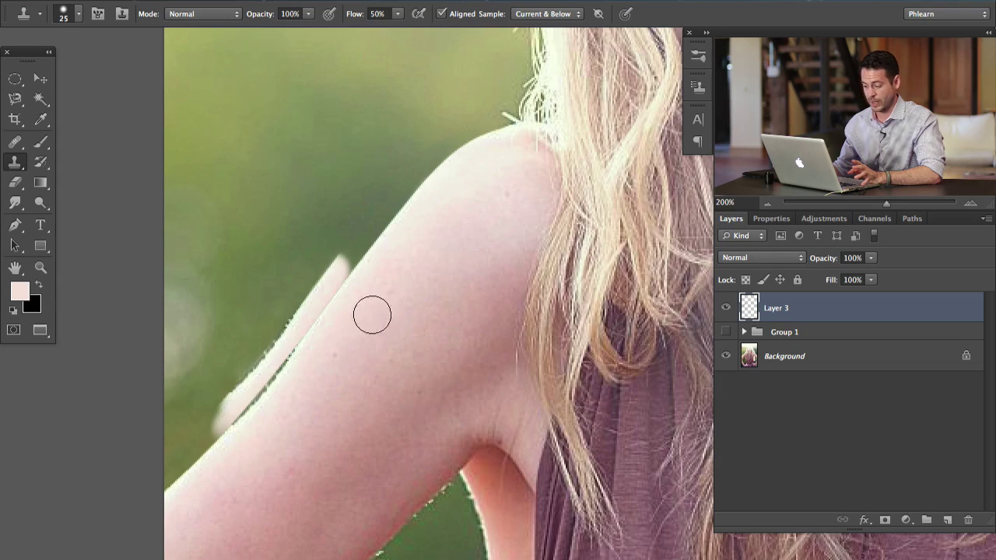
{"action": "key", "text": "ctrl+z"}
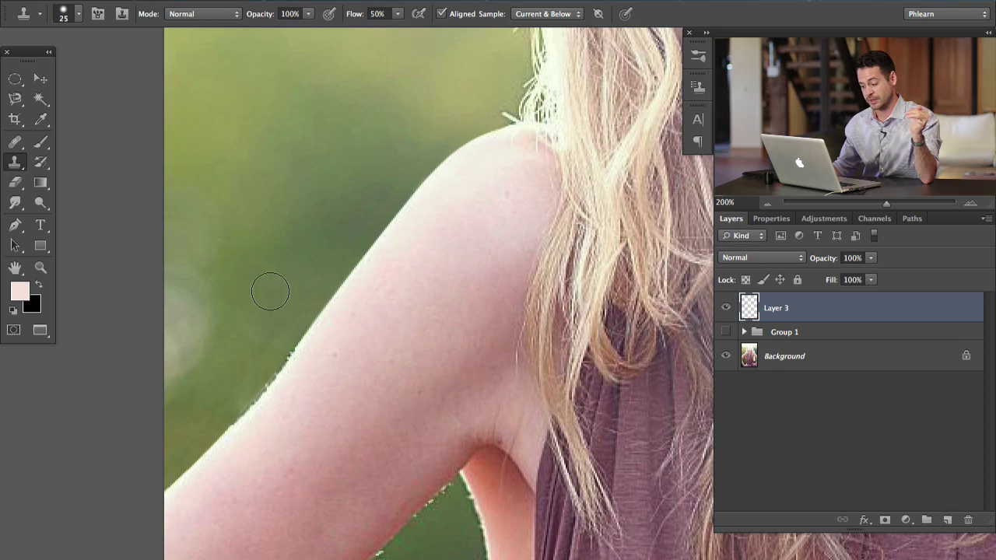
Invert the selection, hide its outlines, and clone clean skin over the uneven spots along the upper arm's outer edge
{"action": "left_click", "coordinate": [327, 0]}
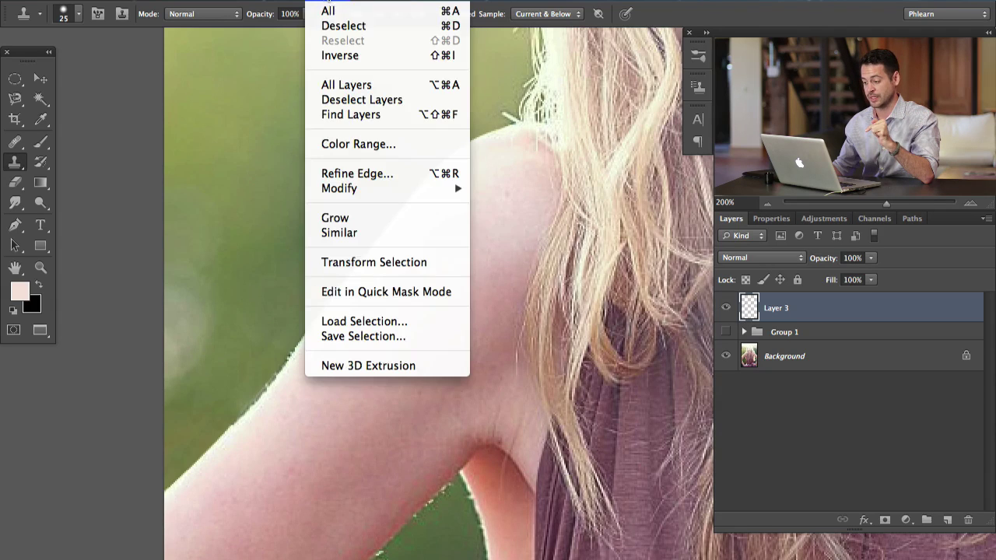
{"action": "left_click", "coordinate": [350, 55]}
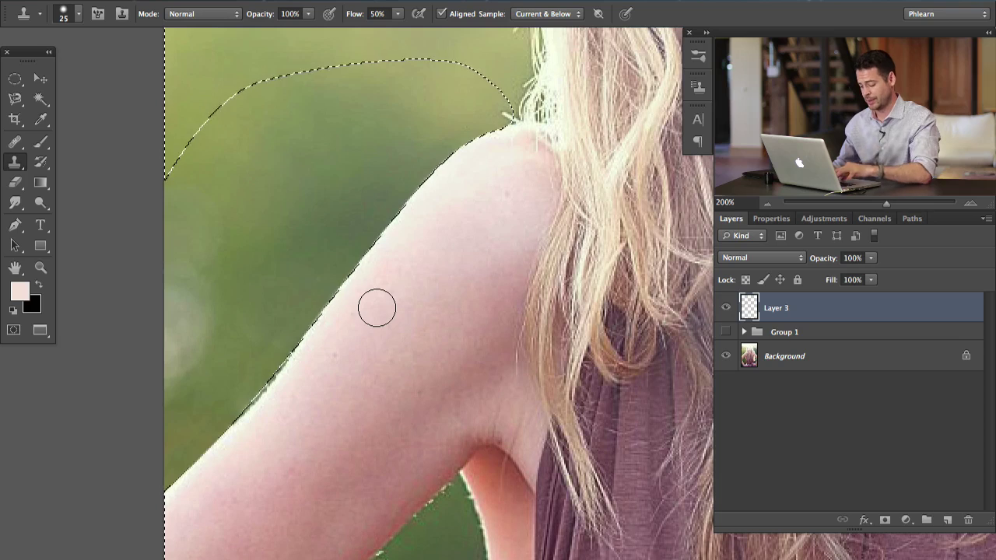
{"action": "key", "text": "super+shift+h"}
{"action": "key", "text": "ctrl+h"}
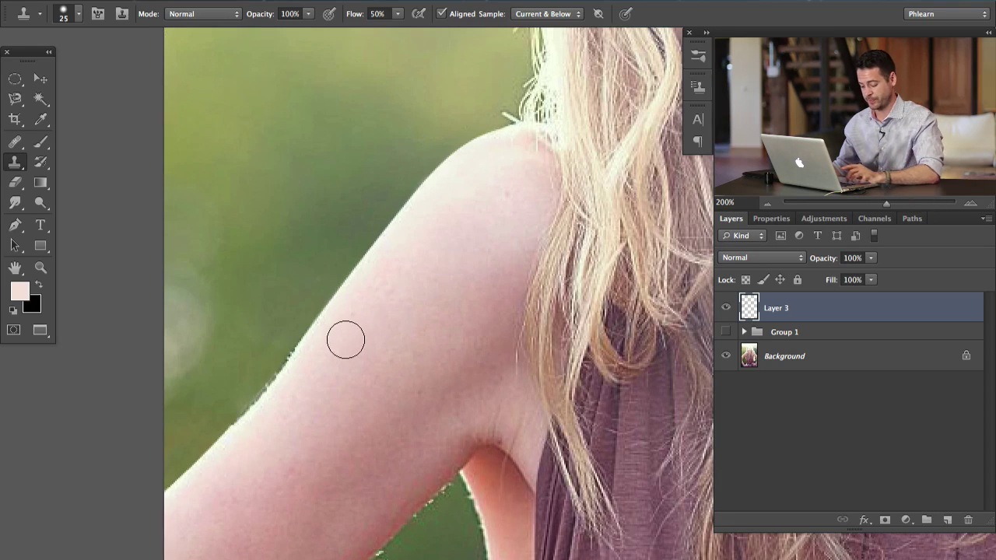
{"action": "left_click", "coordinate": [309, 355], "text": "alt"}
{"action": "mouse_move", "coordinate": [304, 343]}
{"action": "left_mouse_down"}
{"action": "mouse_move", "coordinate": [251, 407]}
{"action": "mouse_move", "coordinate": [262, 388]}
{"action": "left_mouse_up"}
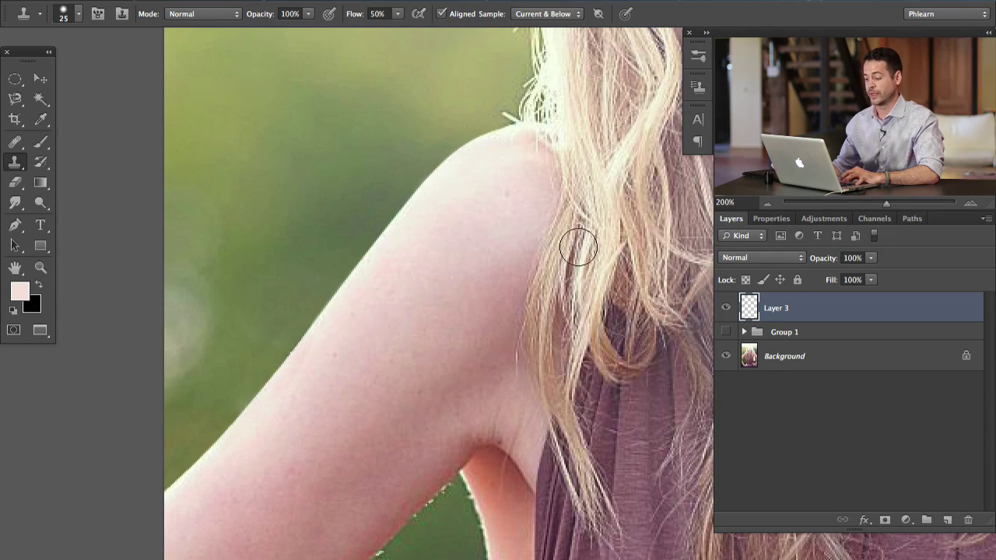
Toggle Layer 3's visibility at 100% zoom to compare the arm's edge before and after the retouch
{"action": "key", "text": "super+minus"}
{"action": "mouse_move", "coordinate": [476, 335]}
{"action": "left_mouse_down"}
{"action": "mouse_move", "coordinate": [422, 309]}
{"action": "mouse_move", "coordinate": [398, 280]}
{"action": "left_mouse_up"}
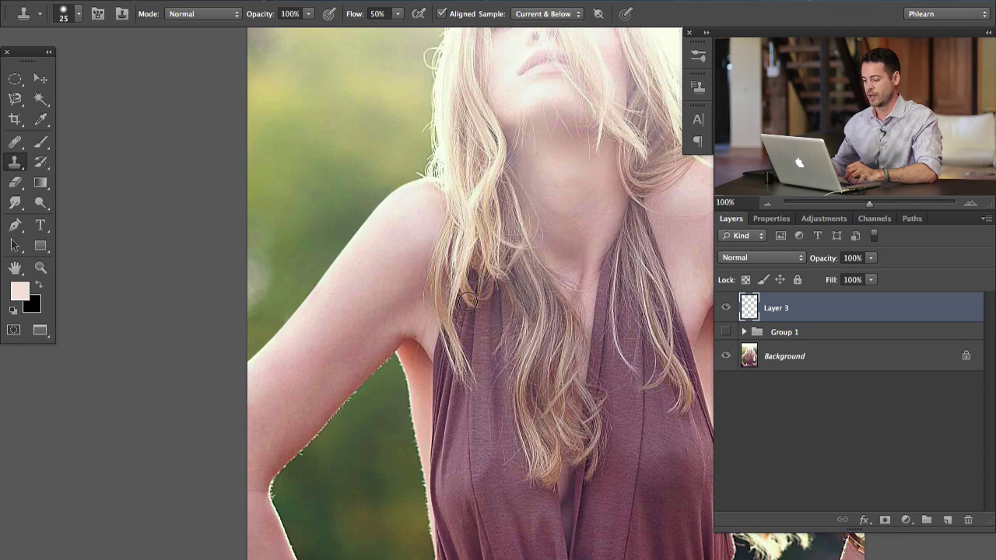
{"action": "left_click", "coordinate": [726, 309]}
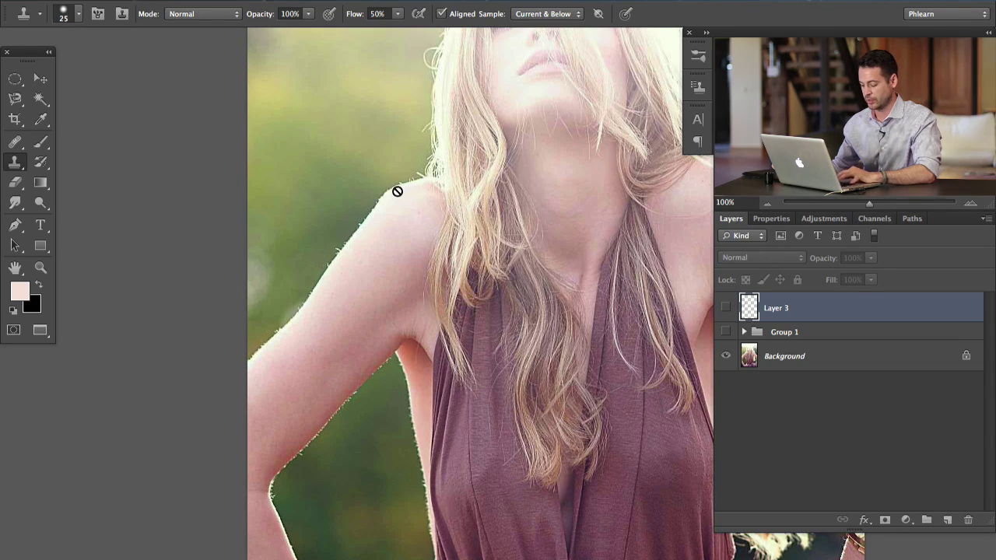
{"action": "key", "text": "b"}
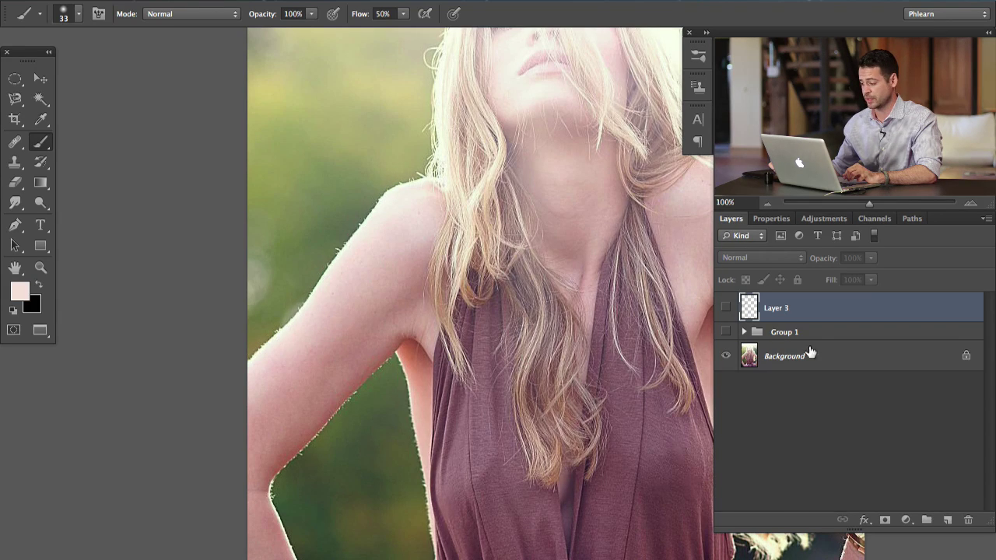
{"action": "left_click", "coordinate": [725, 309]}
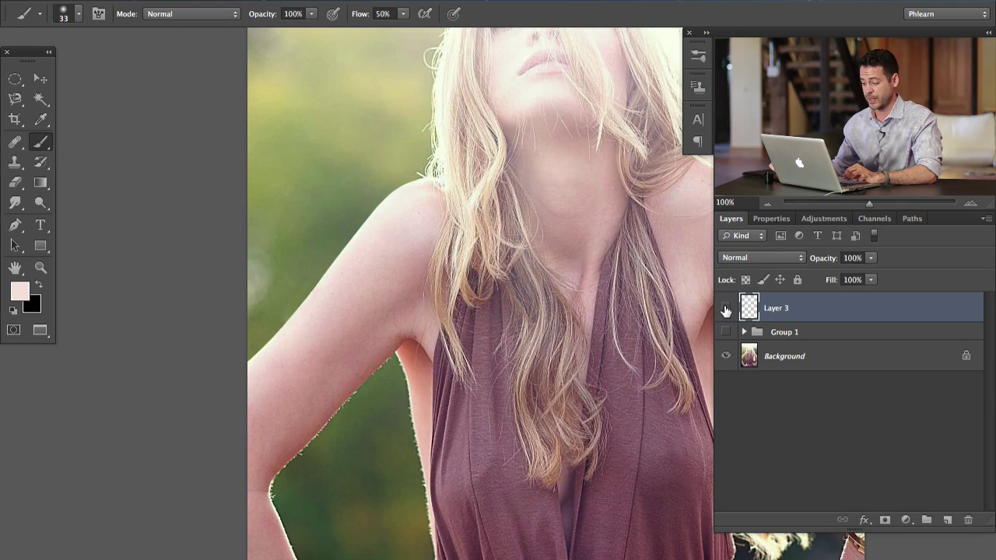
{"action": "left_click", "coordinate": [725, 309]}
{"action": "left_click", "coordinate": [726, 309]}
{"action": "left_click", "coordinate": [725, 309]}
{"action": "left_click", "coordinate": [725, 309]}
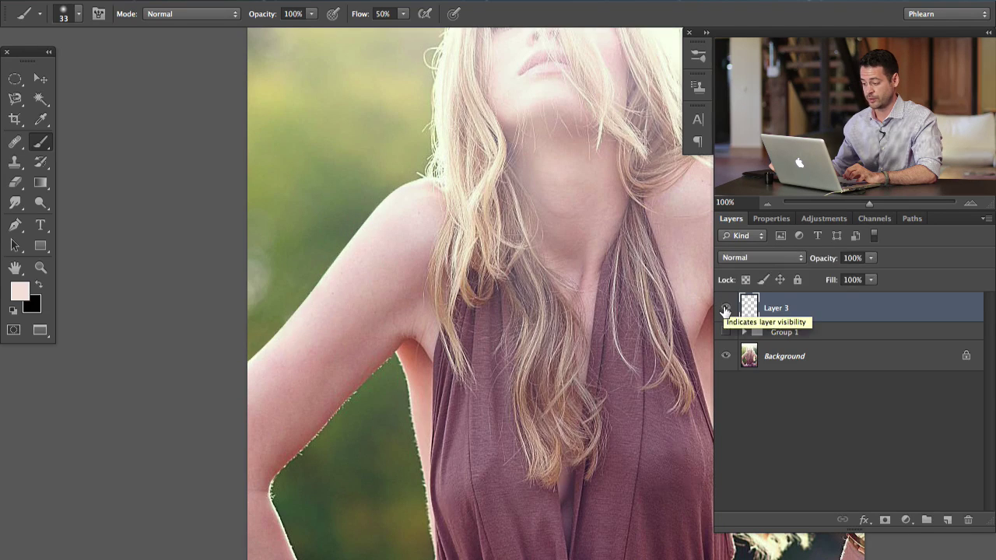
{"action": "left_click", "coordinate": [725, 309]}
{"action": "left_click", "coordinate": [725, 310]}
{"action": "left_click", "coordinate": [726, 311]}
{"action": "left_click", "coordinate": [726, 312]}
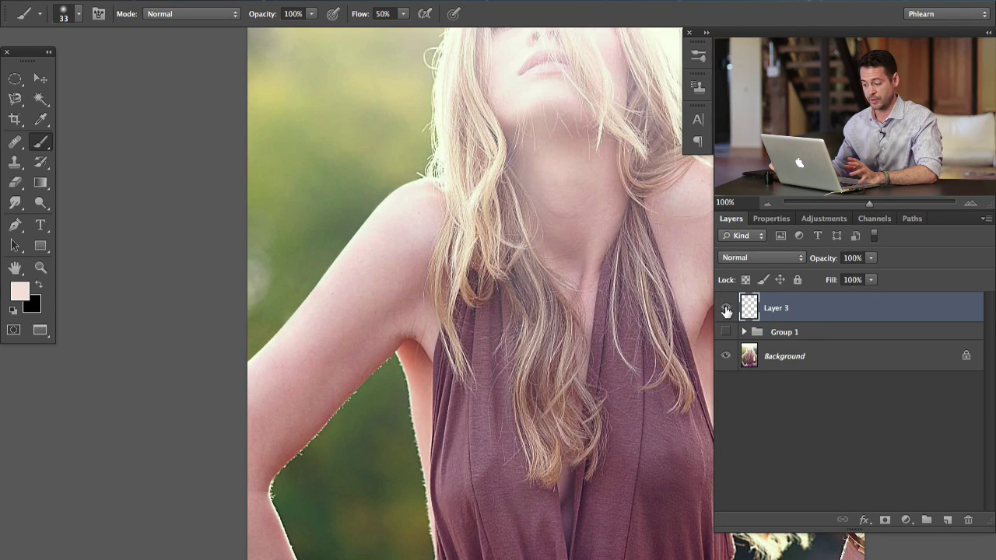
{"action": "left_click", "coordinate": [727, 311]}
{"action": "left_click", "coordinate": [727, 312]}
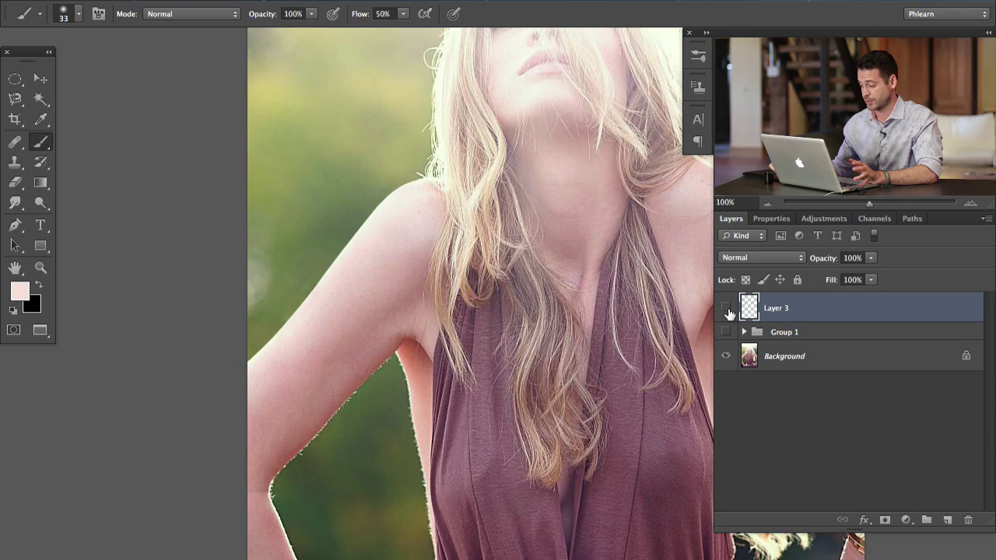
{"action": "left_click", "coordinate": [726, 311]}
Show Group 1 with Layer 3 hidden and toggle the group to examine the earlier retouch of the arm's edge, up to 200% zoom
{"action": "left_click", "coordinate": [727, 333]}
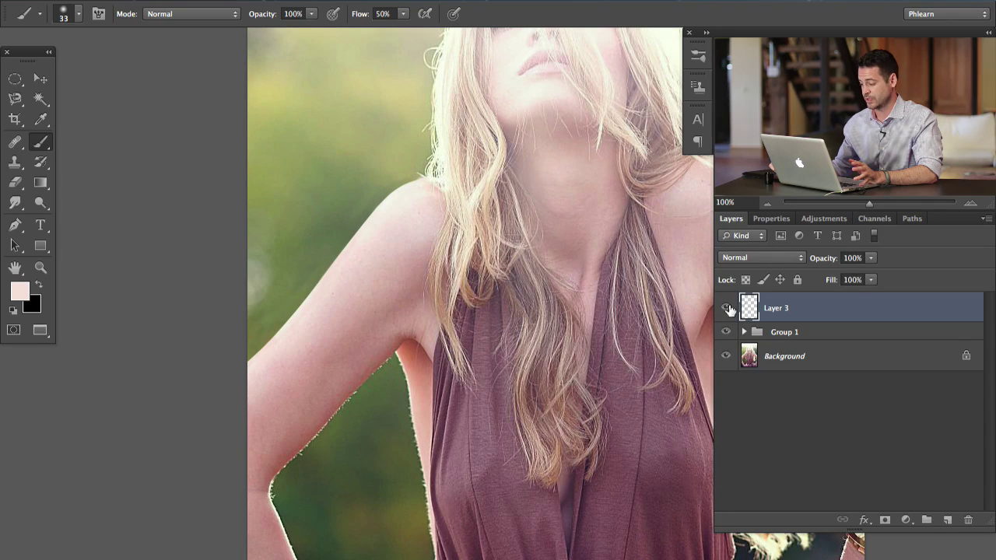
{"action": "left_click", "coordinate": [726, 310]}
{"action": "left_click", "coordinate": [727, 333]}
{"action": "left_click", "coordinate": [726, 333]}
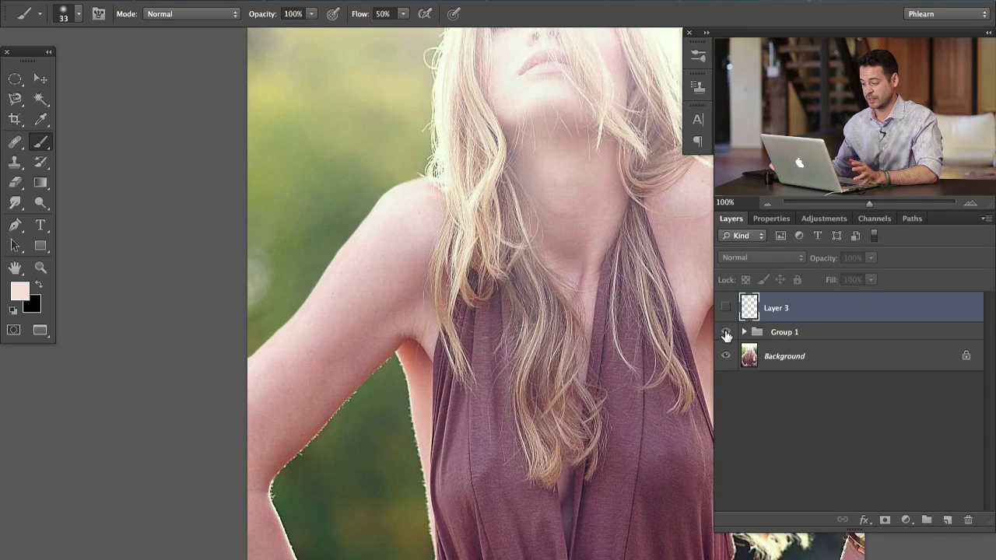
{"action": "left_click", "coordinate": [725, 333]}
{"action": "left_click", "coordinate": [724, 333]}
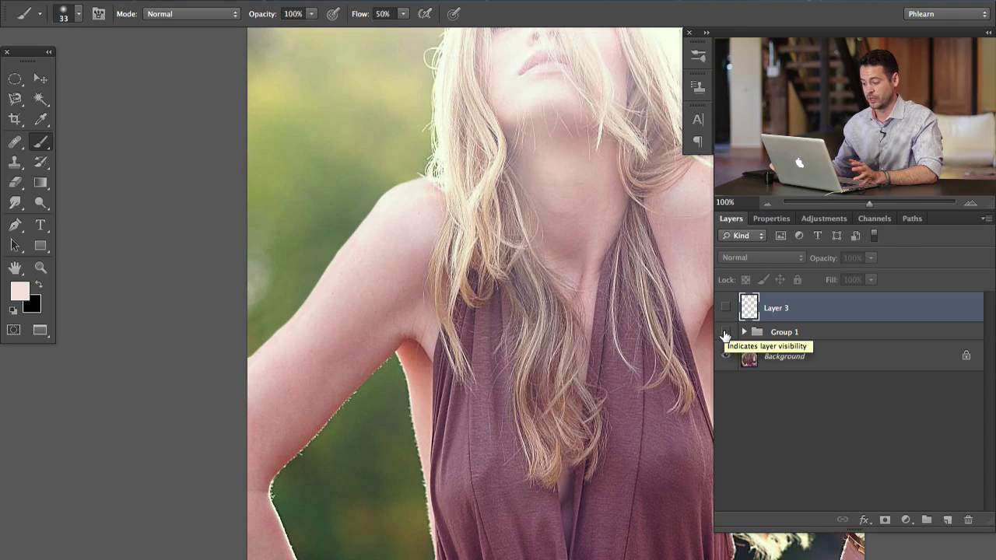
{"action": "left_click", "coordinate": [724, 333]}
{"action": "left_click", "coordinate": [723, 333]}
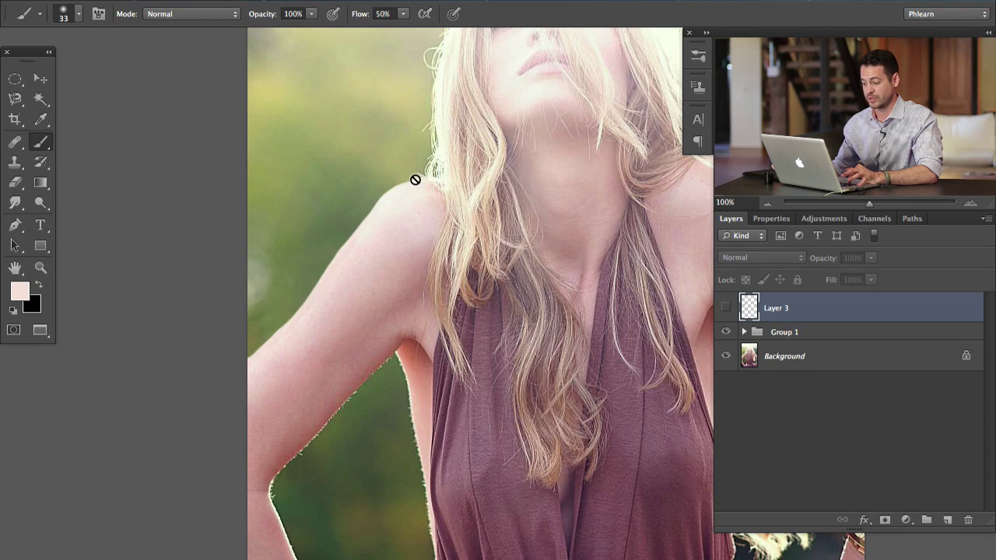
{"action": "key", "text": "super+plus"}
{"action": "left_click_drag", "start_coordinate": [460, 340], "coordinate": [519, 371]}
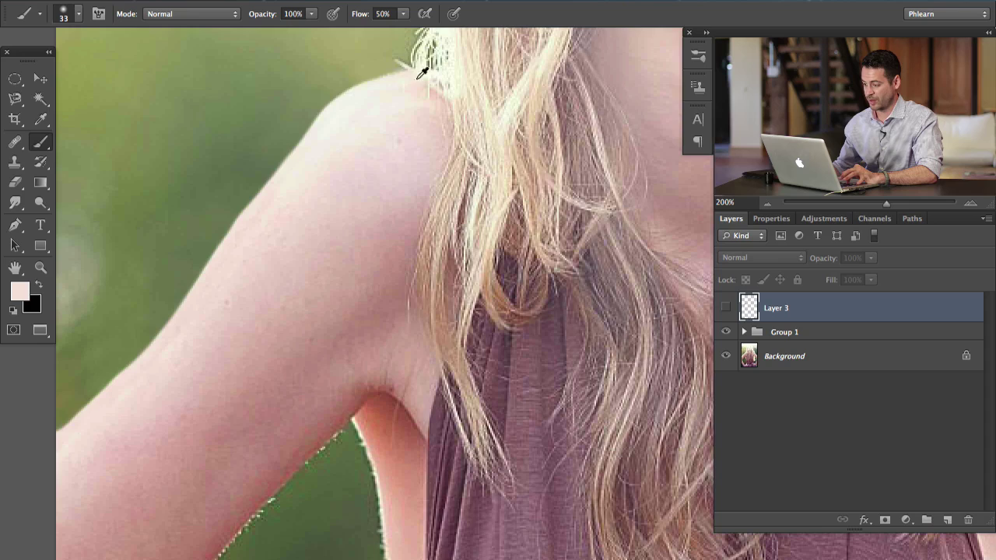
Hide Group 1 and toggle Layer 3 to examine the Pen-path retouch of the arm's edge up close, leaving Layer 3 shown
{"action": "left_click", "coordinate": [724, 332]}
{"action": "left_click", "coordinate": [724, 308]}
{"action": "left_click", "coordinate": [725, 308]}
{"action": "left_click", "coordinate": [724, 308]}
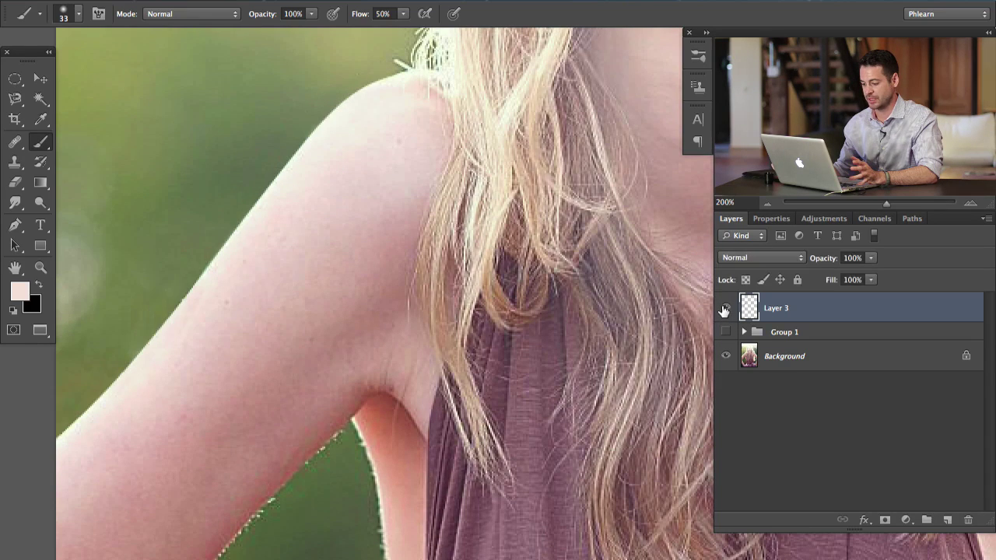
{"action": "left_click", "coordinate": [725, 308]}
{"action": "left_click", "coordinate": [724, 308]}
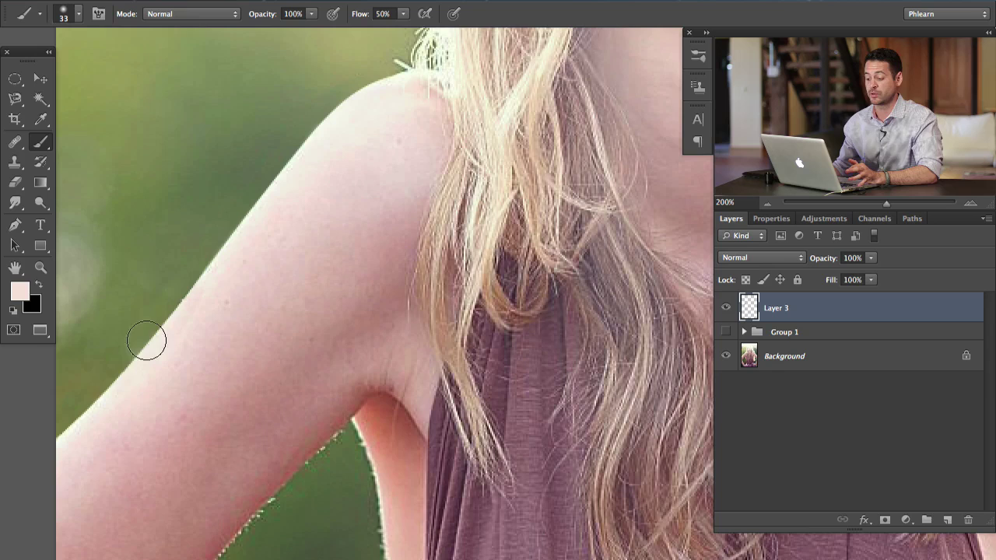
{"action": "left_click_drag", "start_coordinate": [291, 314], "coordinate": [387, 437]}
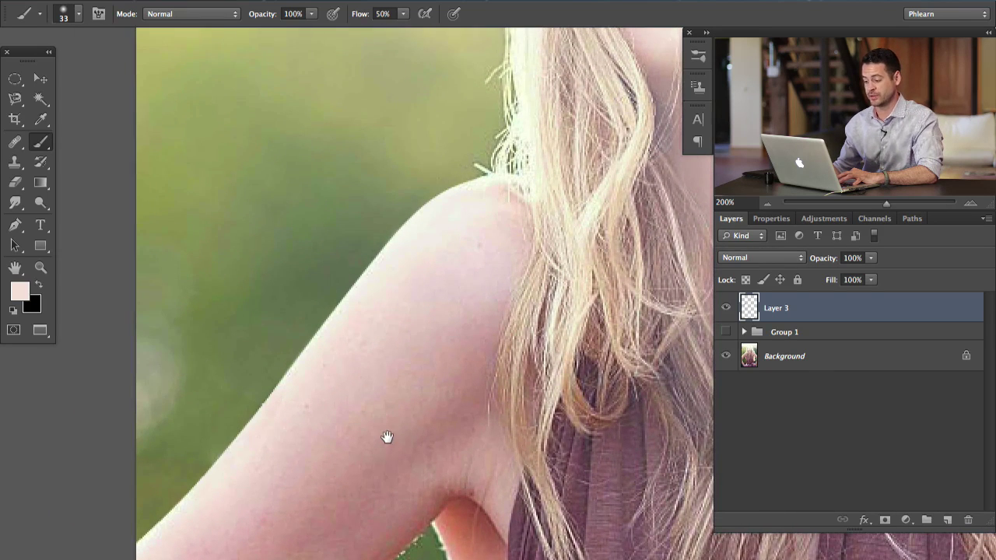